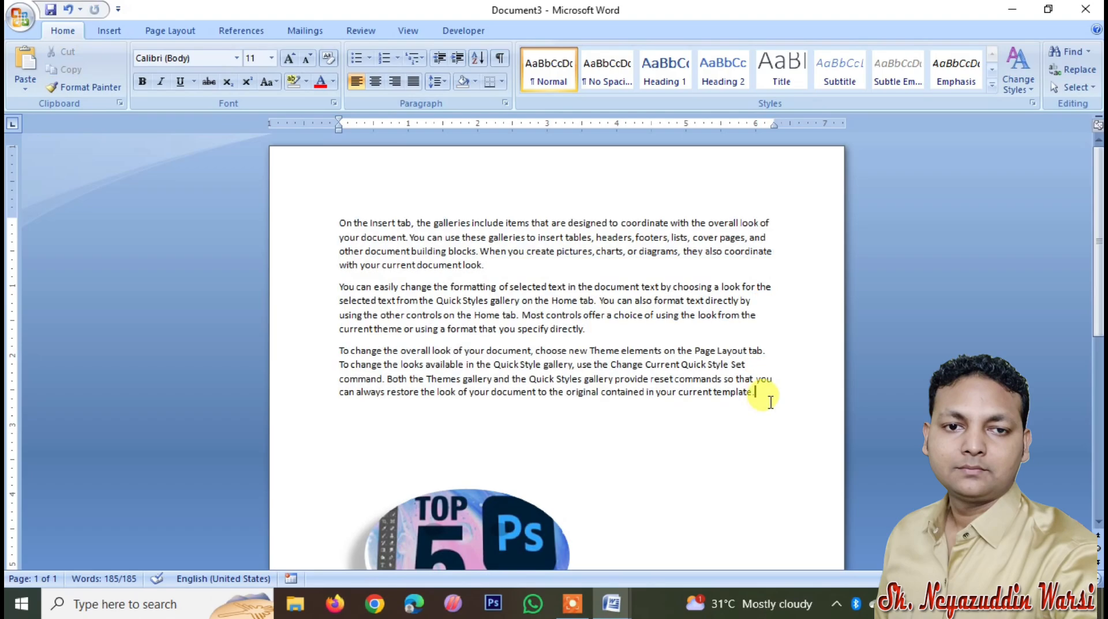
# Paste the copied three-paragraph sample text twice at the end of the existing text, around the oval picture.
pyautogui.write('On the Insert tab, the galleries include items that are designed to coordinate with the overall look of your document. You can use these galleries to insert tables, headers, footers, lists, cover pages, and other document building blocks. When you create pictures, charts, or diagrams, they also coordinate with your current document look. You can easily change the formatting of selected text in the document text by choosing a look for the selected text from the Quick Styles gallery on the Home tab. You can also format text directly by using the other controls on the Home tab. Most controls offer a choice of using the look from the current theme or using a format that you specify directly. To change the overall look of your document, choose new Theme elements on the Page Layout tab. To change the looks available in the Quick Style gallery, use the Change Current Quick Style Set command. Both the Themes gallery and the Quick Styles gallery provide reset commands so that you can always restore the look of your document to the original contained in your current template.')
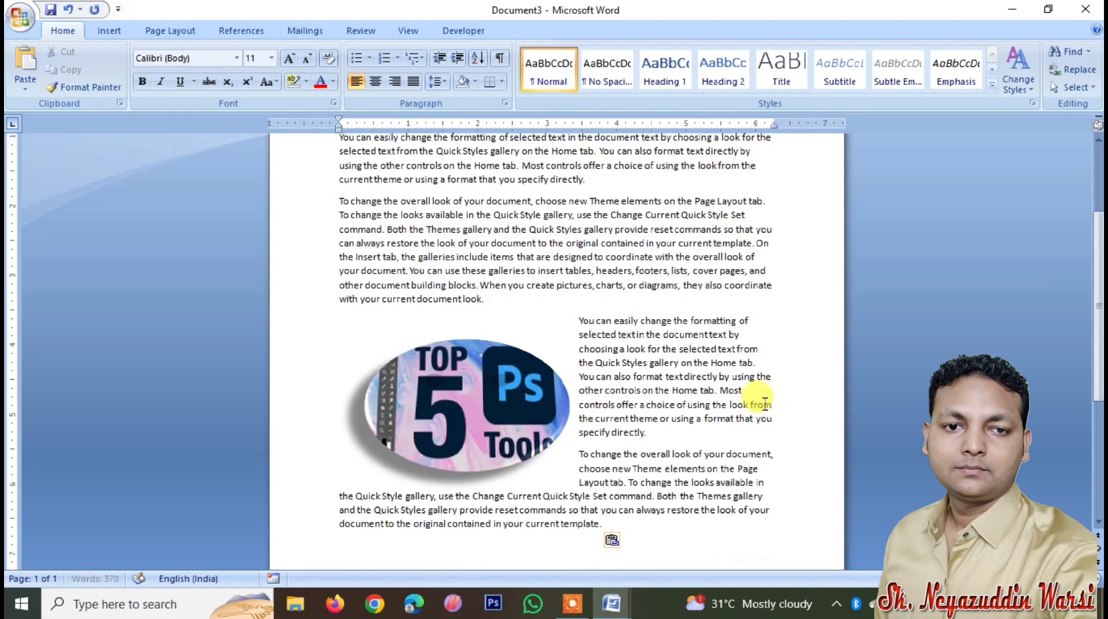
pyautogui.hotkey('ctrl', 'v')
pyautogui.scroll(10, 495, 381)
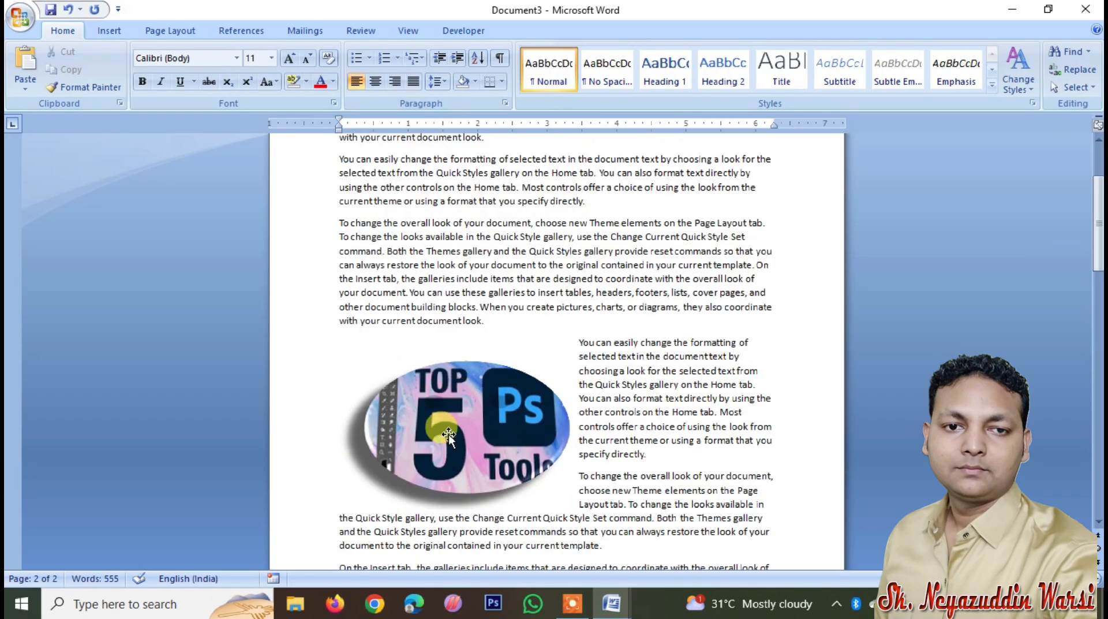
# Try placing a duplicate of the oval picture higher up in the text and undo it.
pyautogui.moveTo(448, 434); pyautogui.dragTo(589, 318)
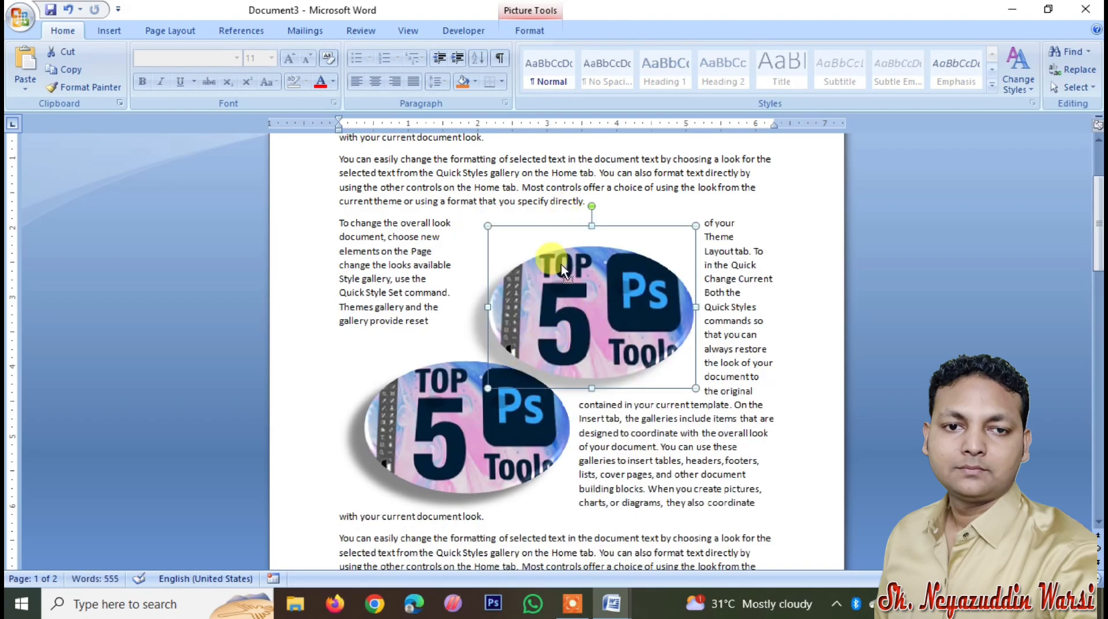
pyautogui.hotkey('ctrl', 'z')
pyautogui.hotkey('ctrl', 'z')
pyautogui.scroll(12, 534, 268)
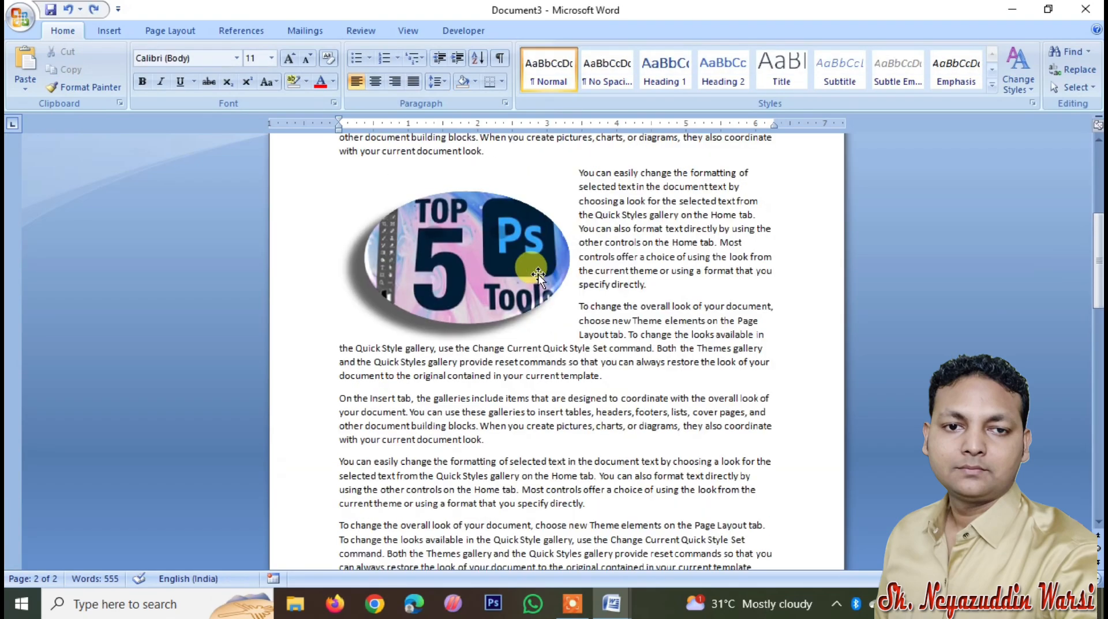
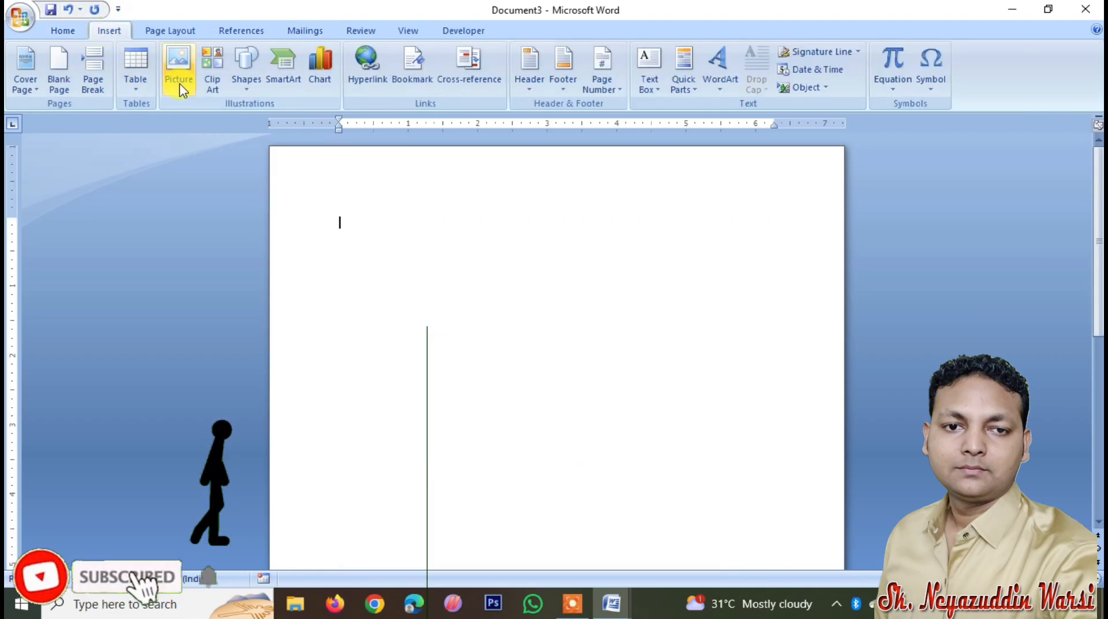
# Search the clip art for "car", including additional images from Microsoft Office Online.
pyautogui.click(217, 72)
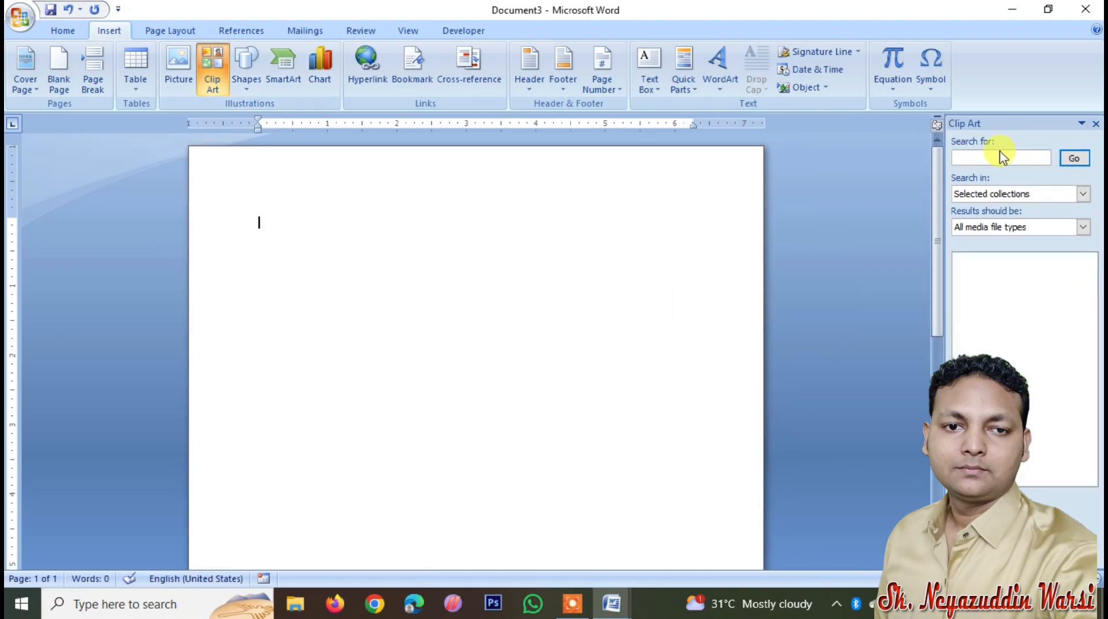
pyautogui.click(976, 158)
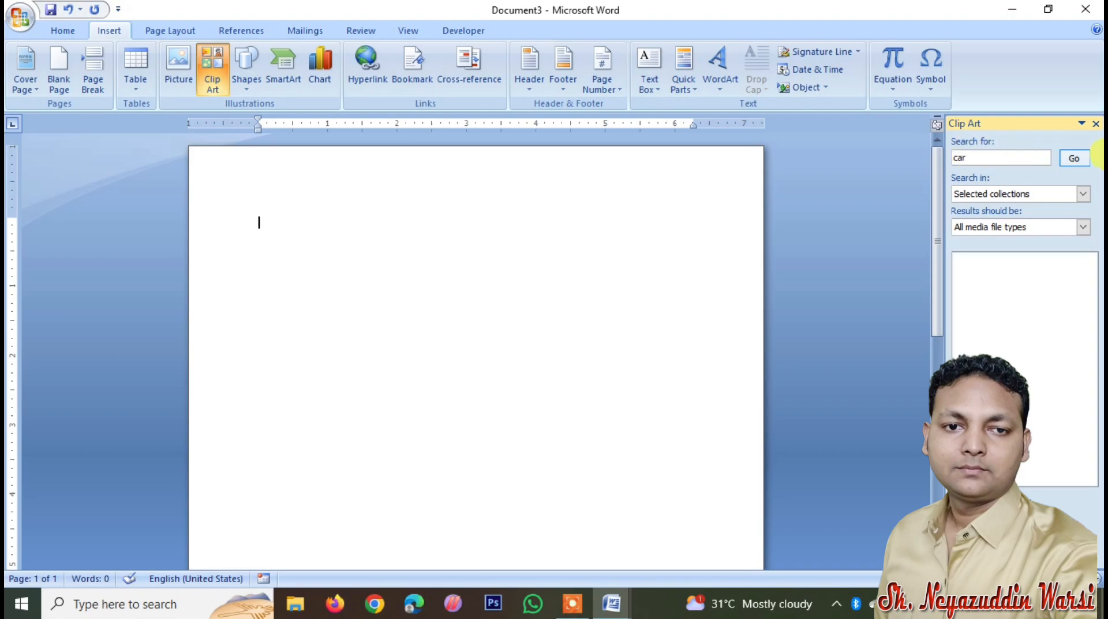
pyautogui.click(1073, 159)
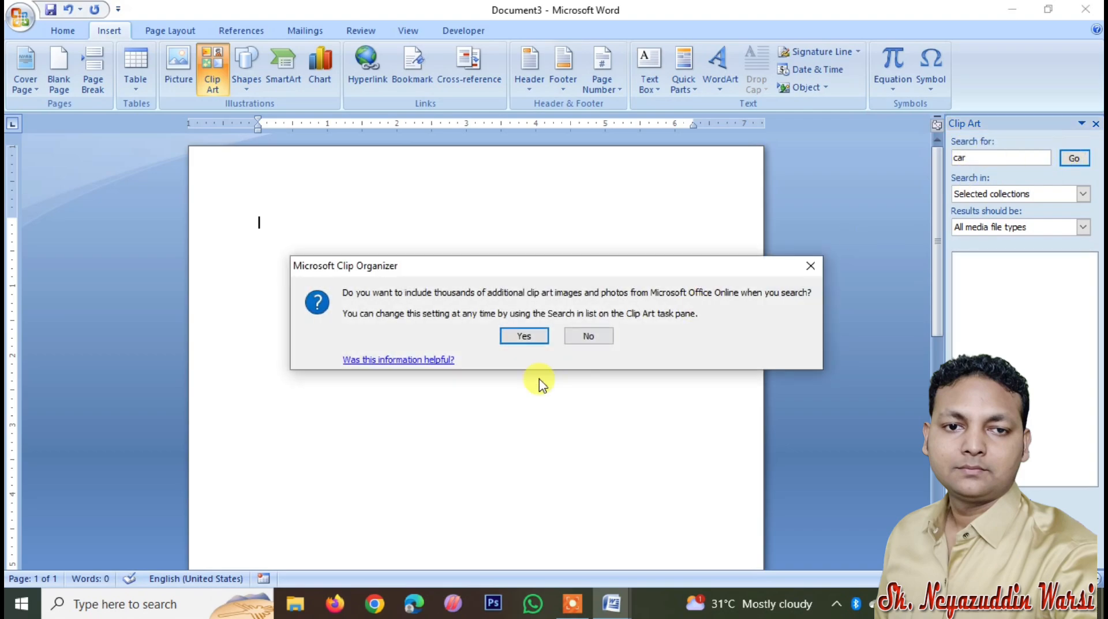
pyautogui.click(521, 341)
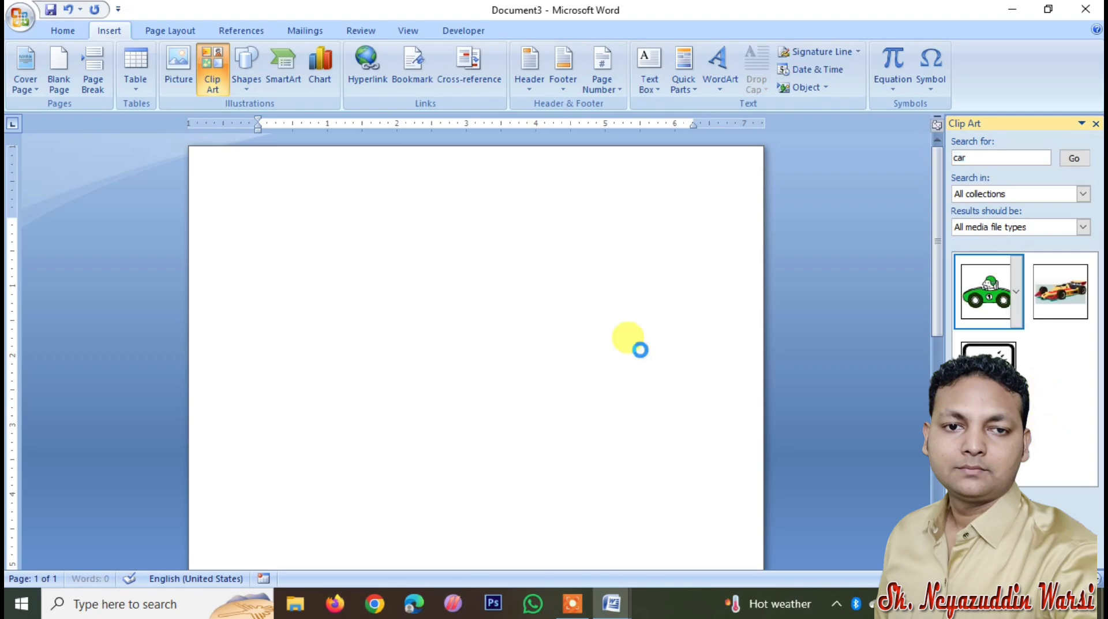
# Insert the green race car clip art at about 3.15" by 5.02", delete it and close the clip art search.
pyautogui.click(969, 318)
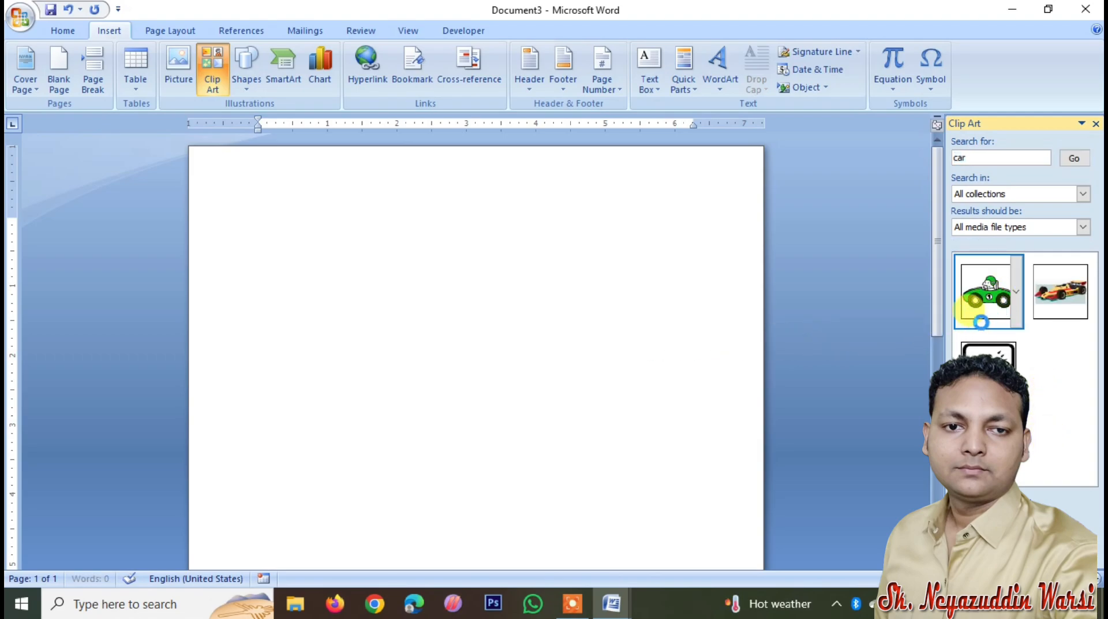
pyautogui.moveTo(395, 299); pyautogui.dragTo(599, 406)
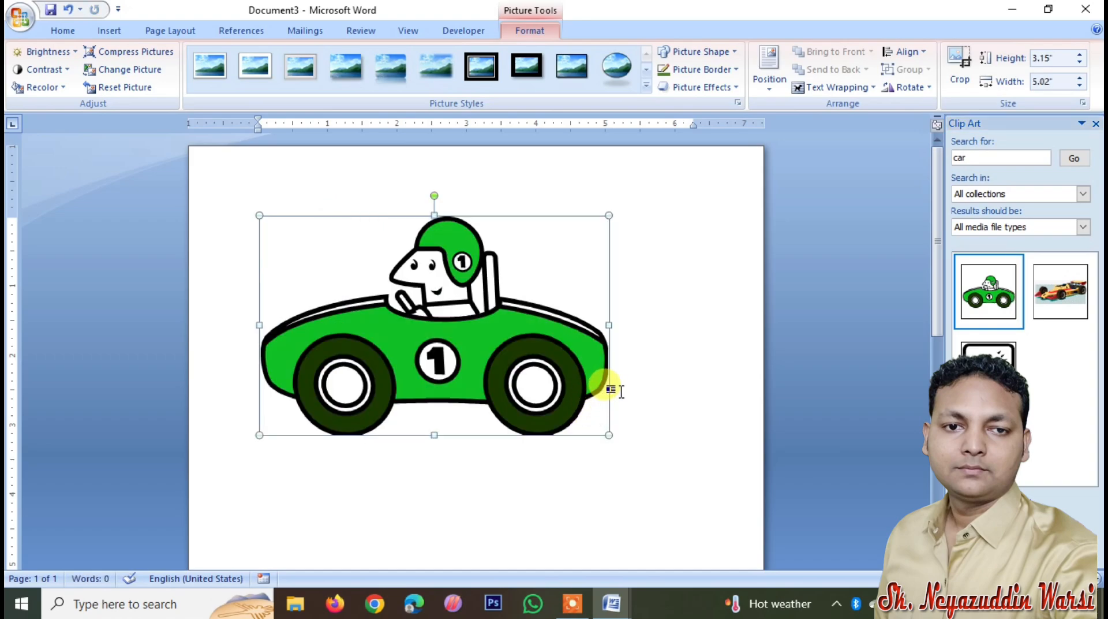
pyautogui.press('Delete')
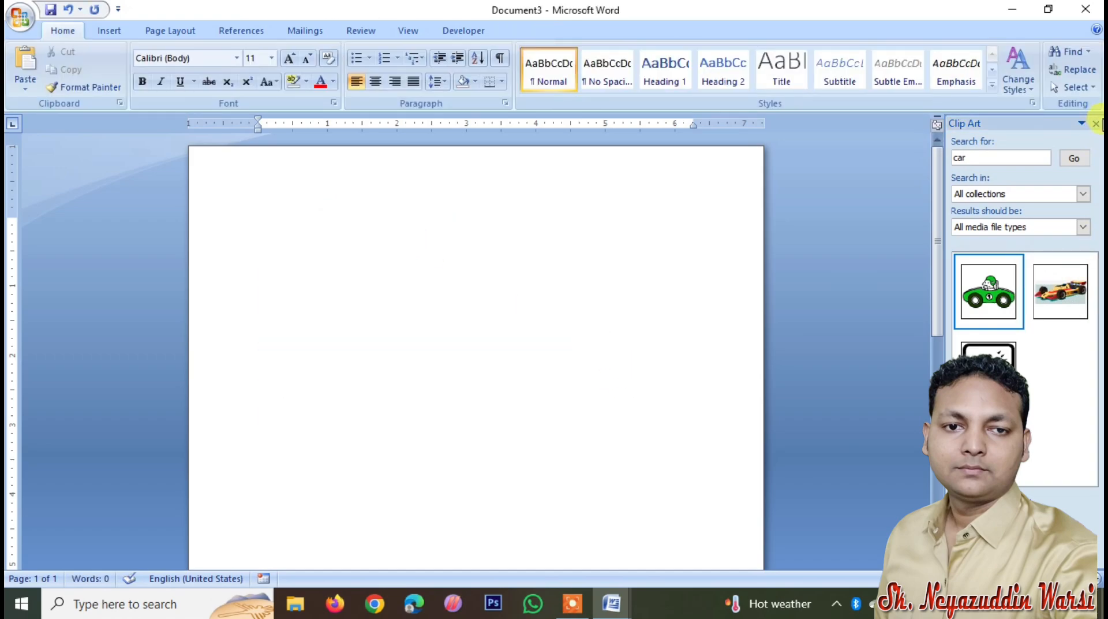
pyautogui.click(1095, 124)
# Draw a large smiley face shape across the upper part of the blank page and delete it.
pyautogui.click(113, 30)
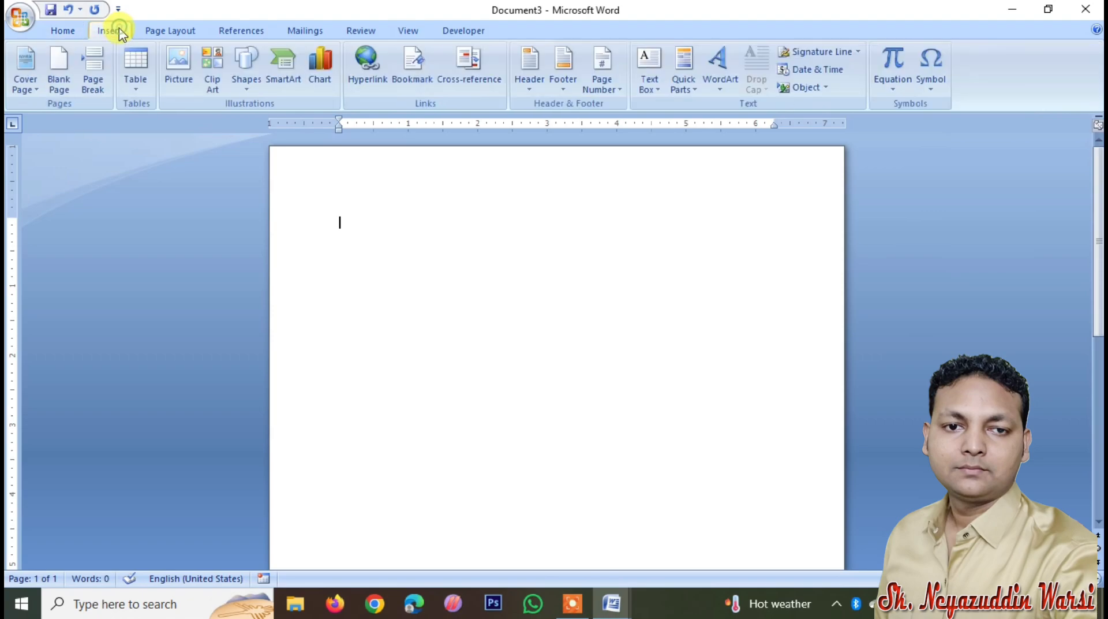
pyautogui.click(246, 57)
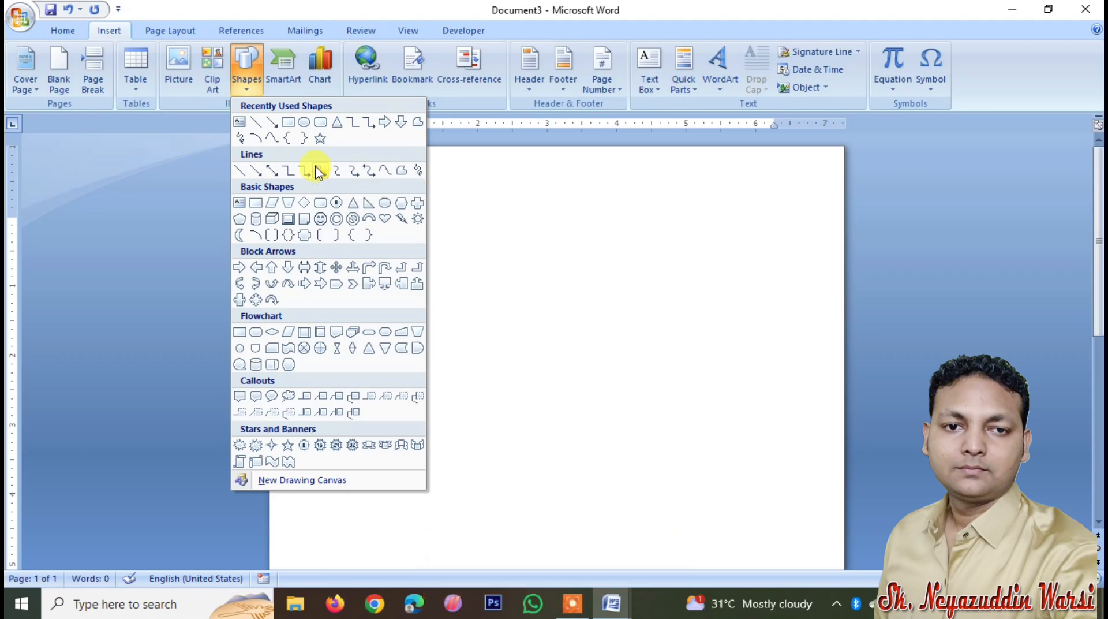
pyautogui.click(321, 219)
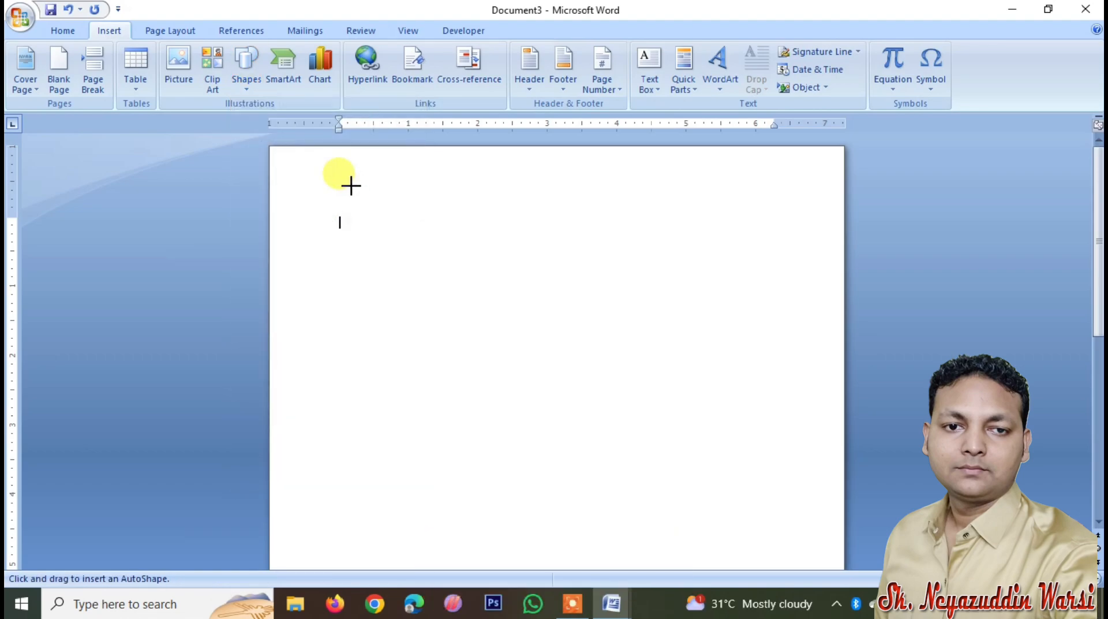
pyautogui.moveTo(354, 188)
pyautogui.mouseDown()
pyautogui.moveTo(608, 458)
pyautogui.moveTo(660, 460)
pyautogui.mouseUp()
pyautogui.press('Delete')
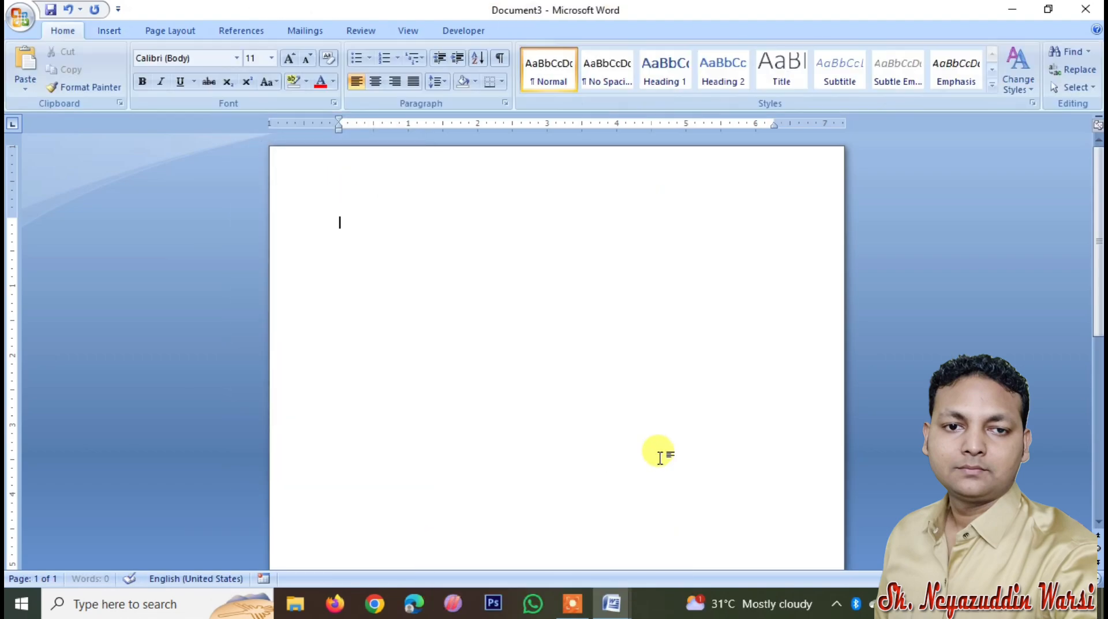
# Insert the Alphabet header and enter "Unique computer excellence" as its document title.
pyautogui.click(111, 31)
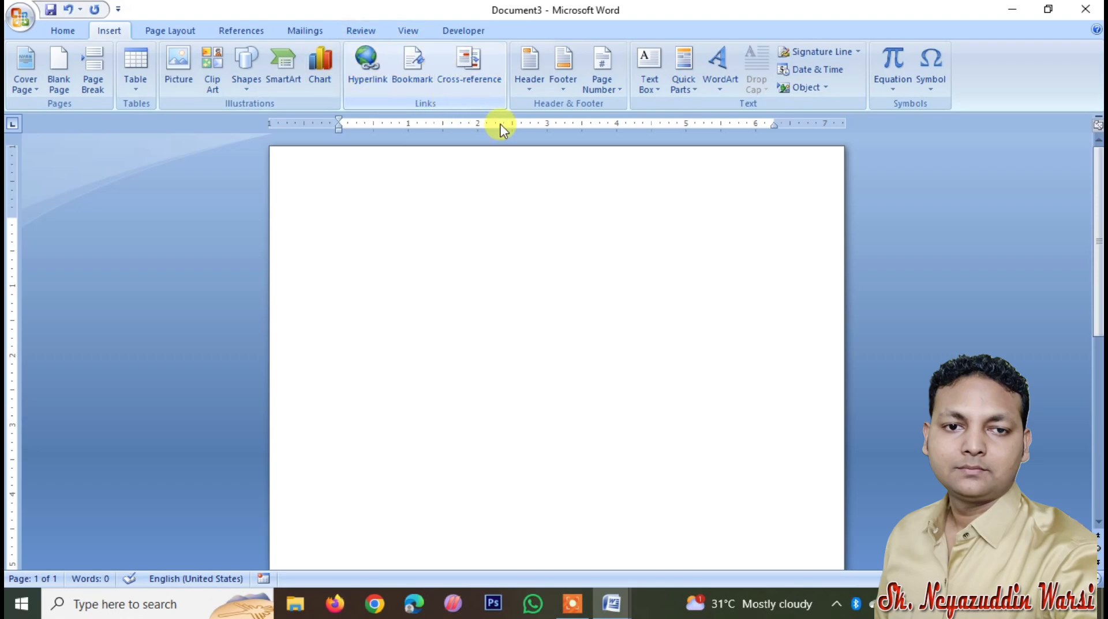
pyautogui.click(530, 81)
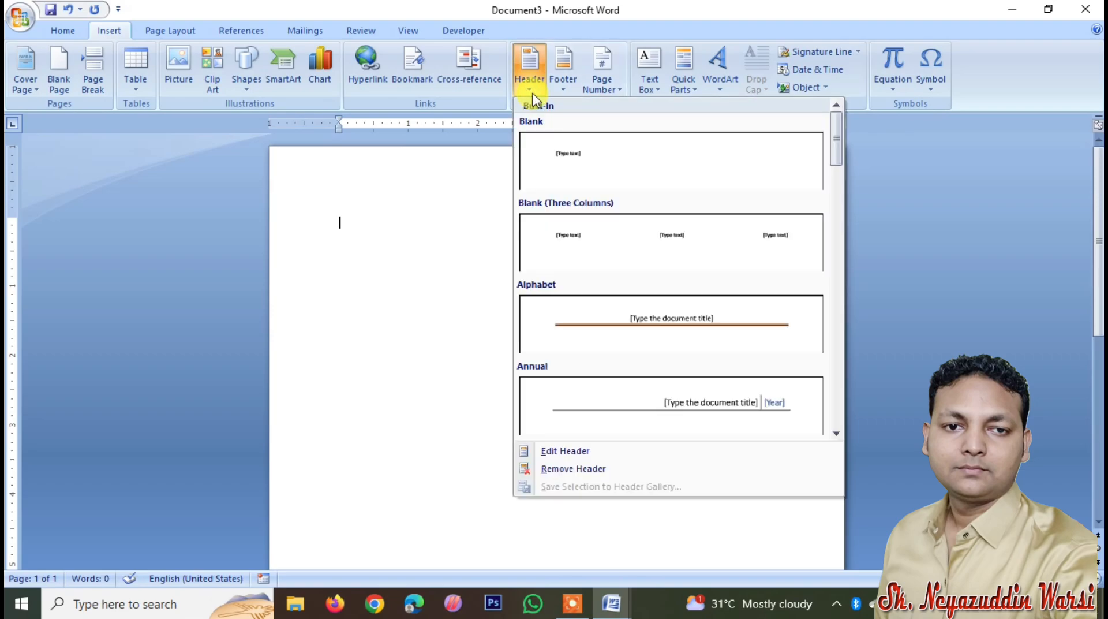
pyautogui.click(668, 325)
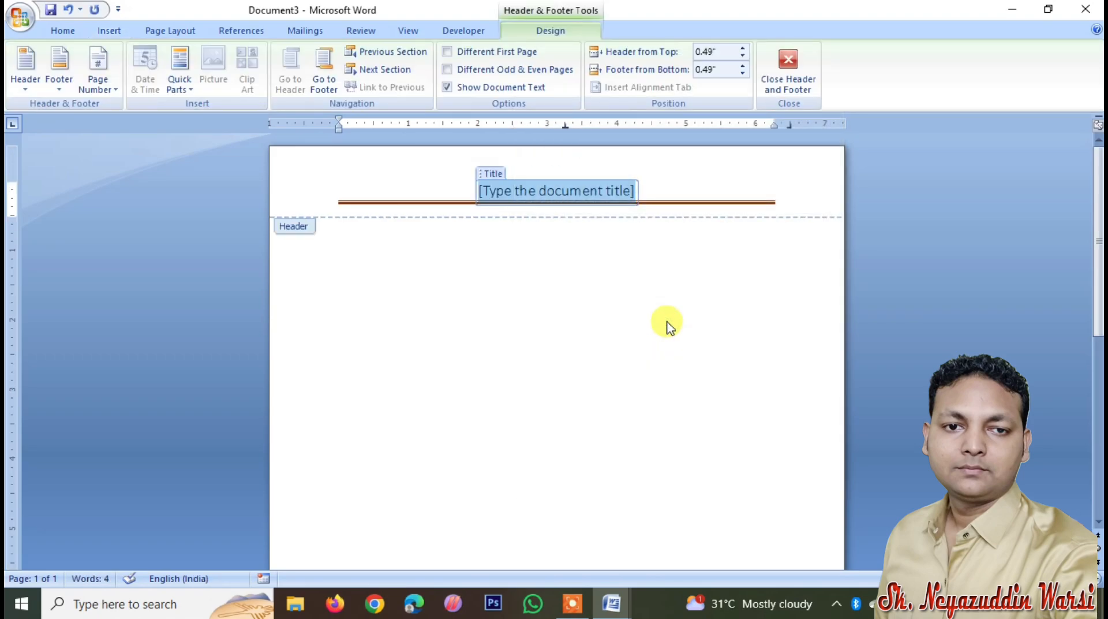
pyautogui.write('Unique com')
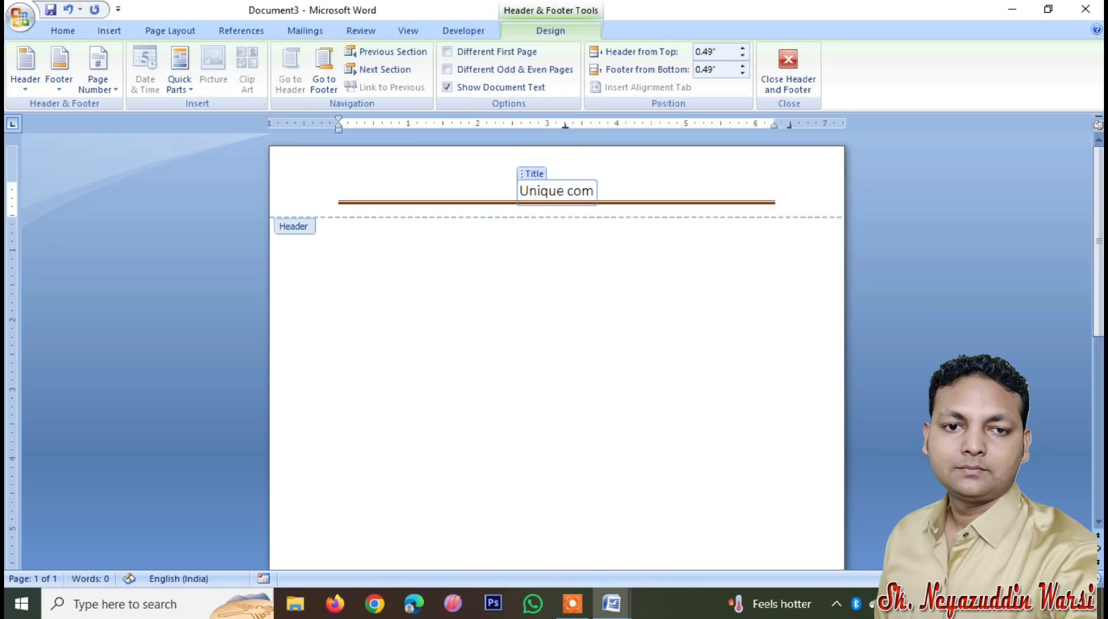
pyautogui.write('ptuer exce')
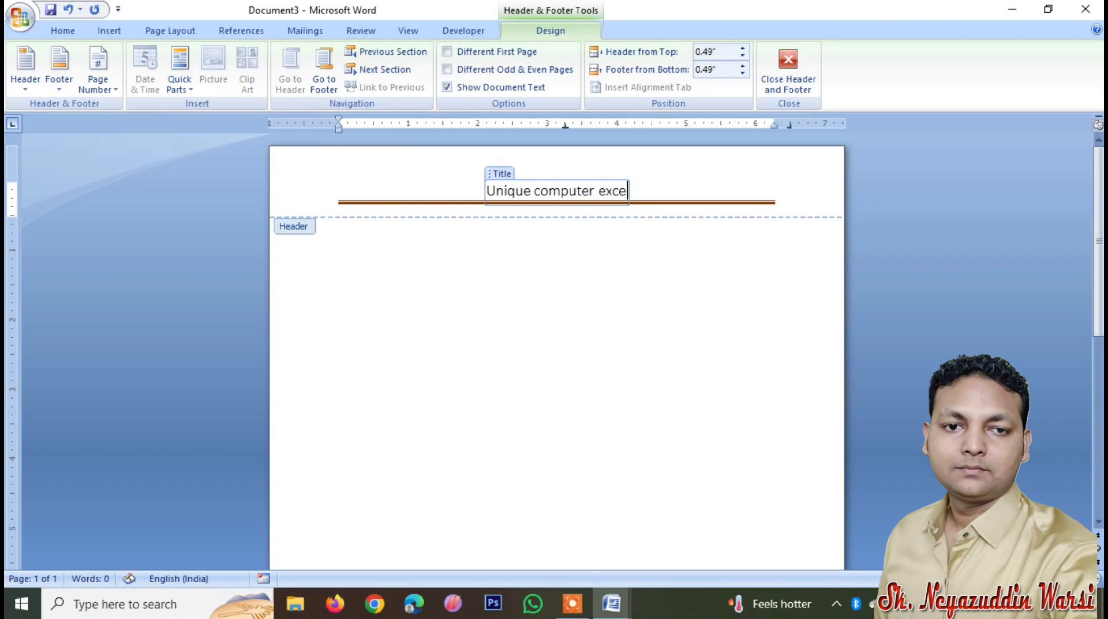
pyautogui.write('llence')
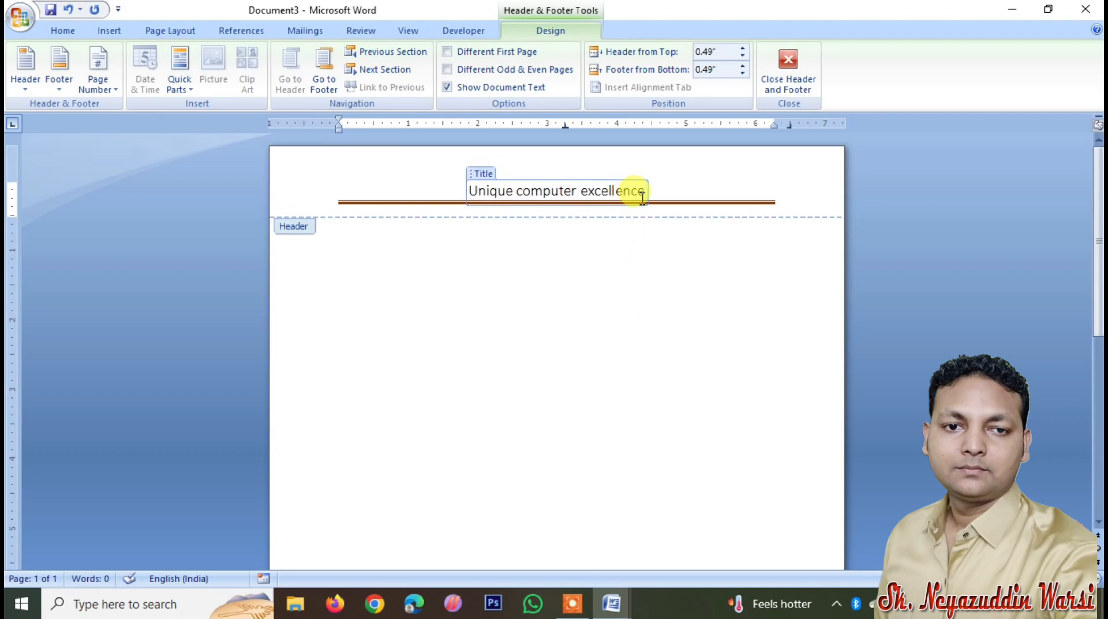
# Change the header title to bold uppercase and return to the document body.
pyautogui.hotkey('ctrl', 'a')
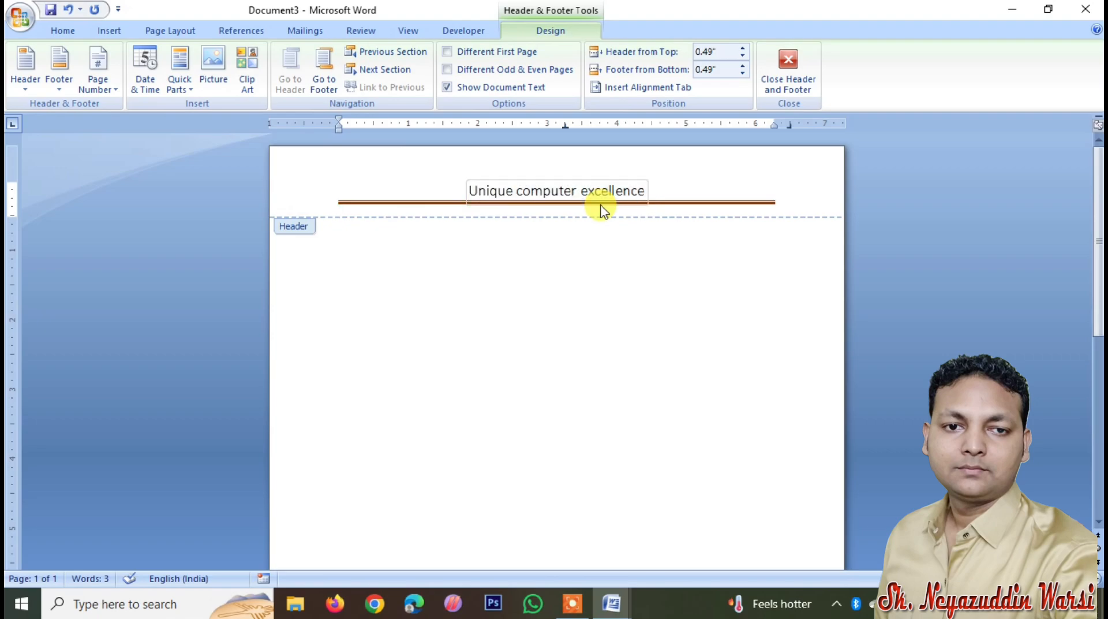
pyautogui.hotkey('shift', 'F3')
pyautogui.hotkey('ctrl', 'b')
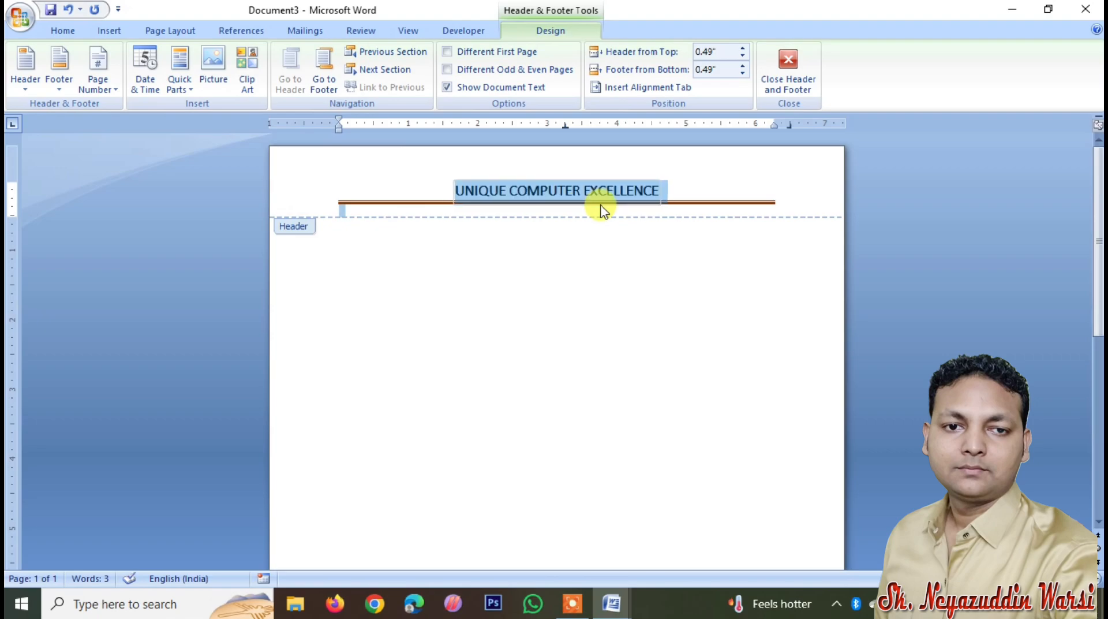
pyautogui.click(784, 68)
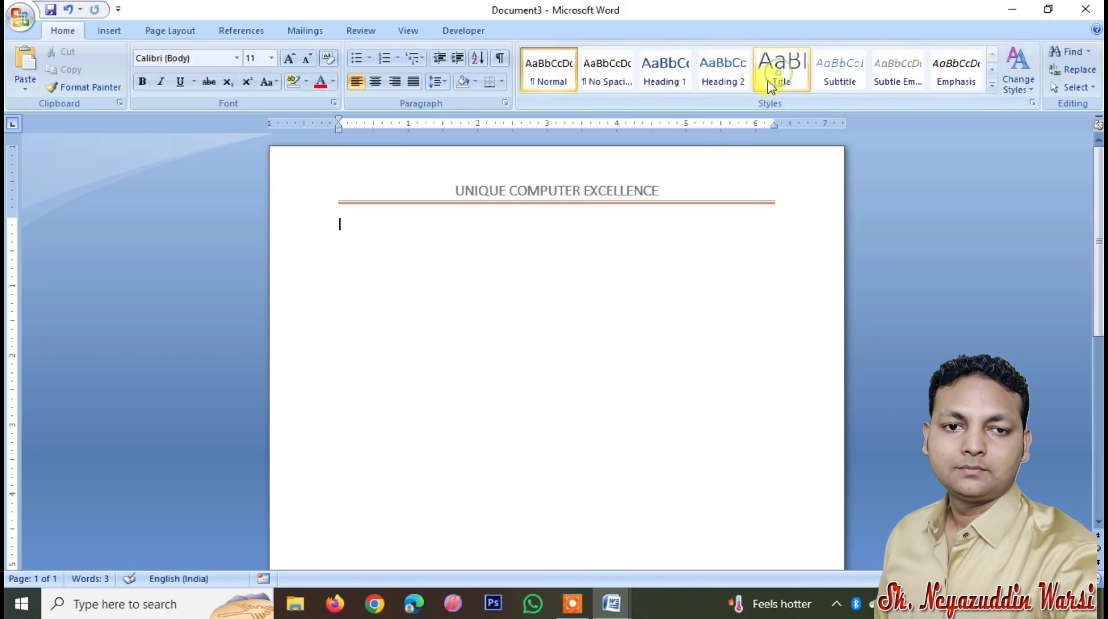
# Insert the Alphabet footer, enter "Edited by:" followed by the editor's name, and return to the document body.
pyautogui.click(109, 30)
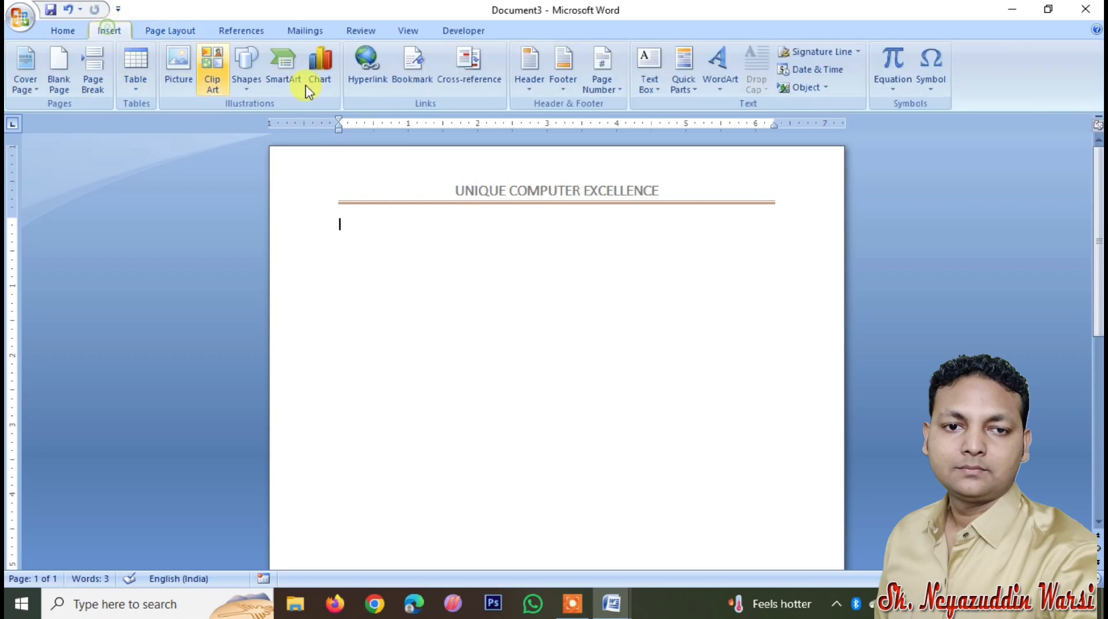
pyautogui.click(563, 81)
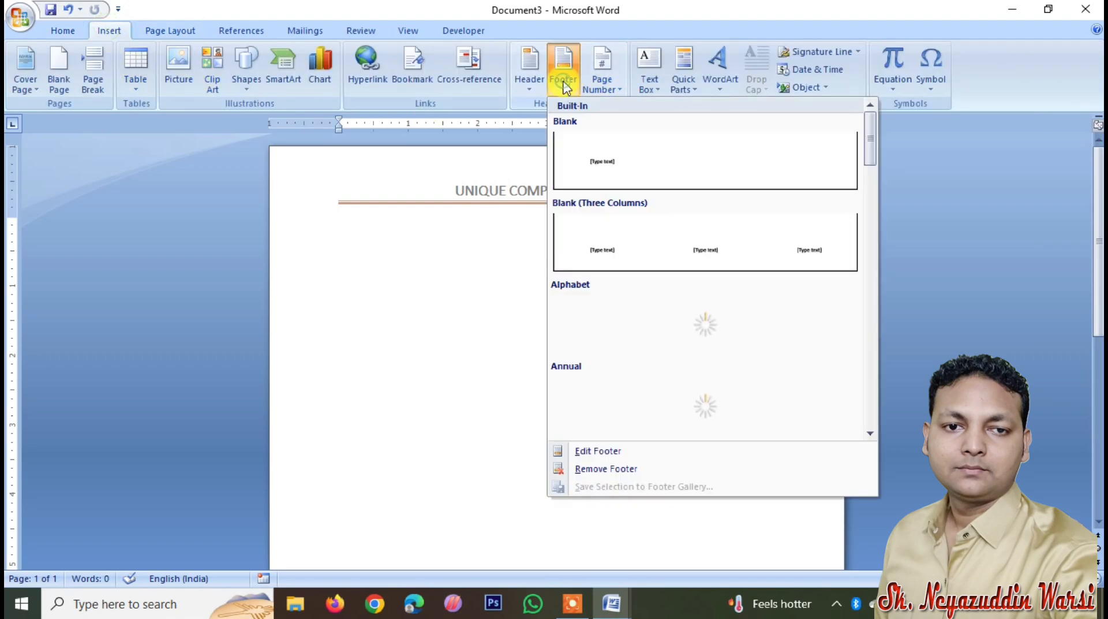
pyautogui.click(622, 318)
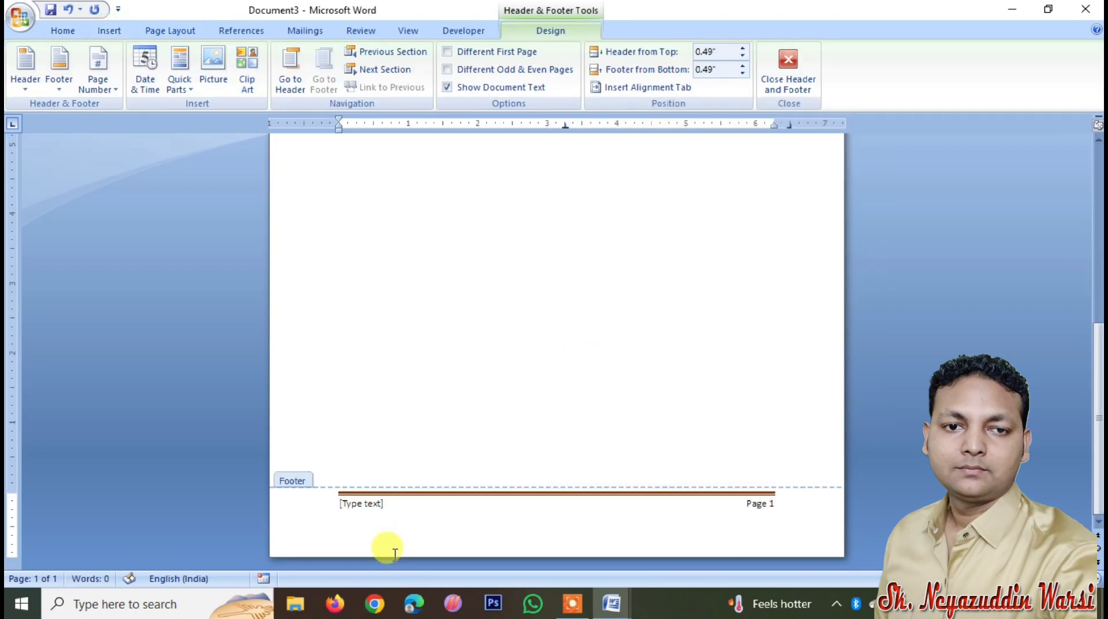
pyautogui.click(349, 503)
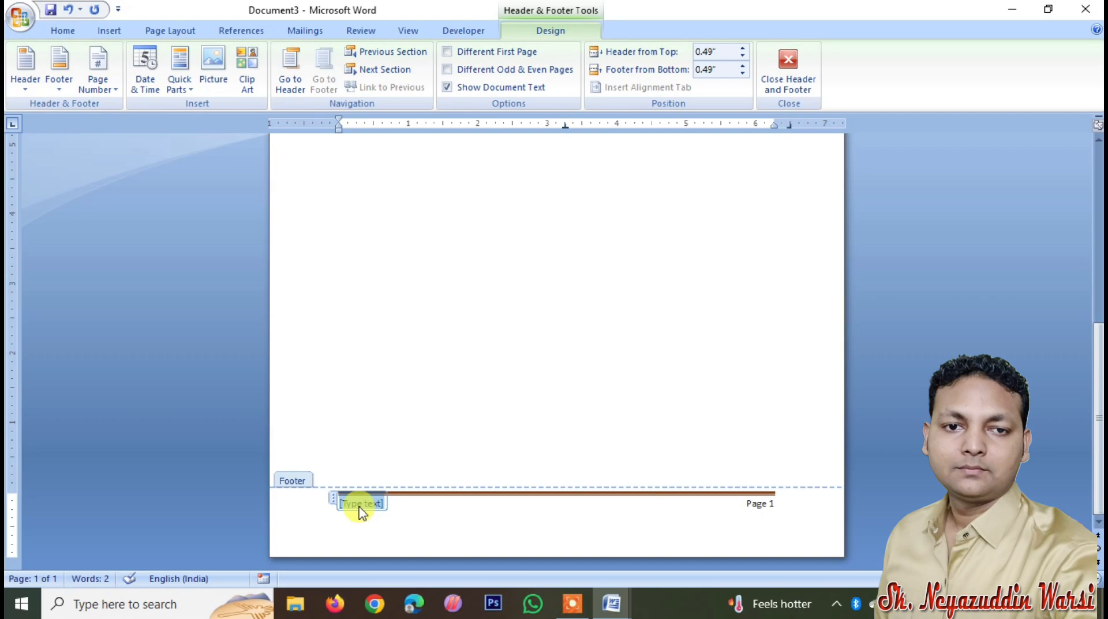
pyautogui.write('ed by: sk neyaz')
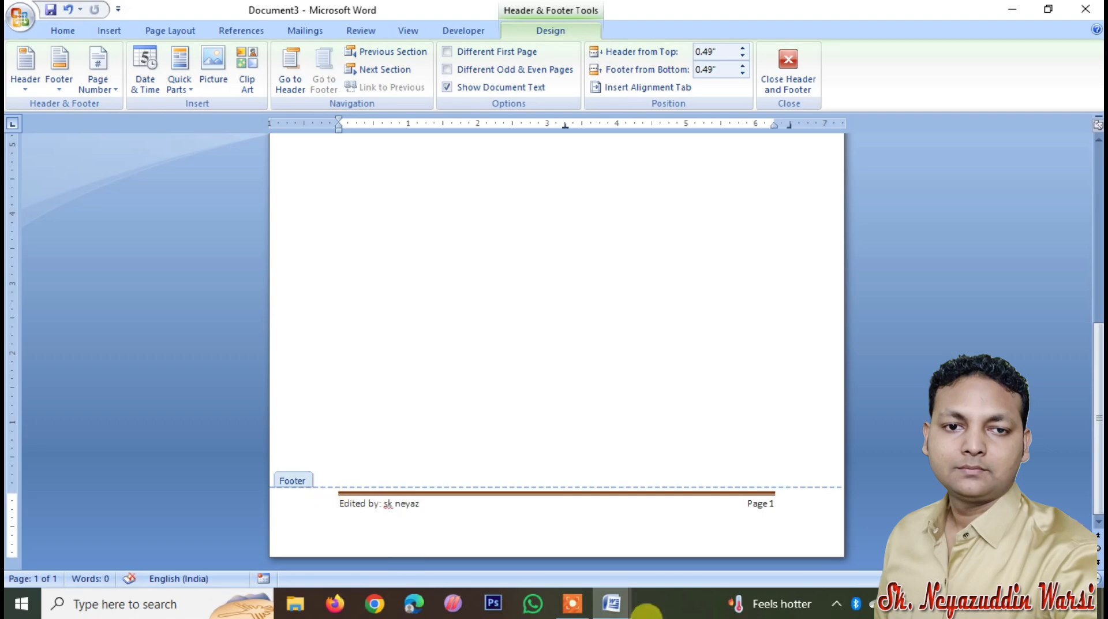
pyautogui.click(787, 72)
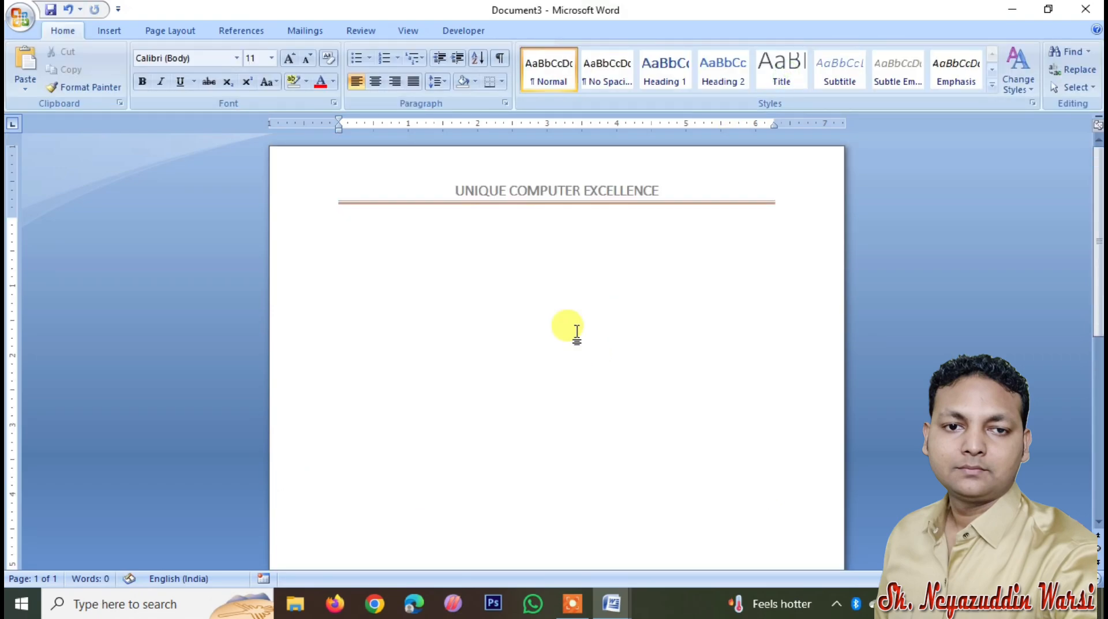
# Fill the document body with sample paragraphs using =rand(100) and check the header and footer on several pages.
pyautogui.write('=rand(100')
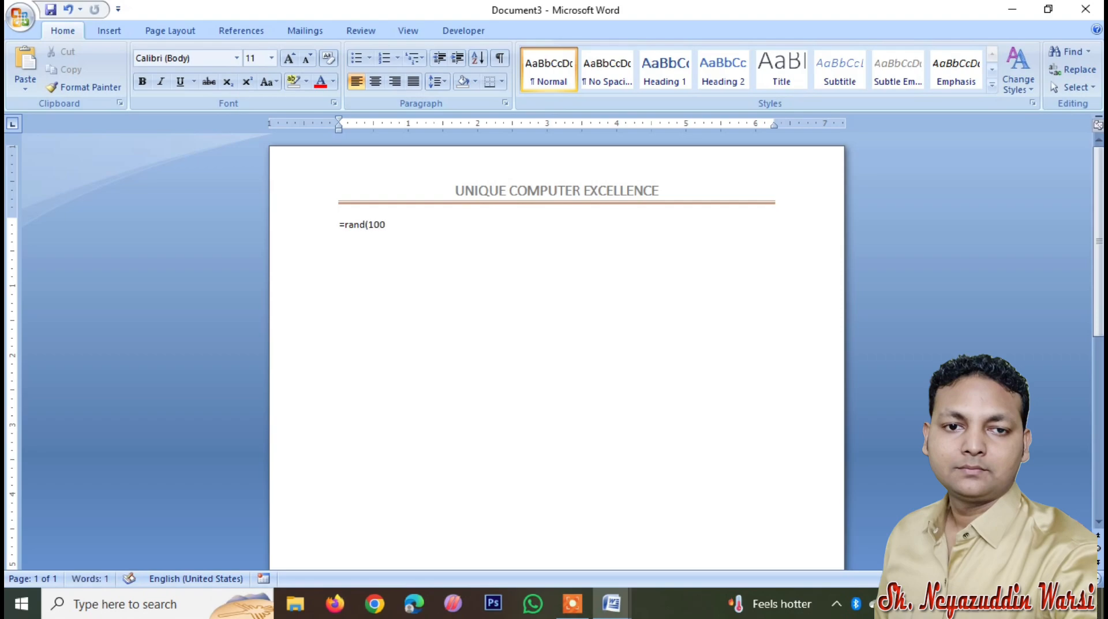
pyautogui.write(')')
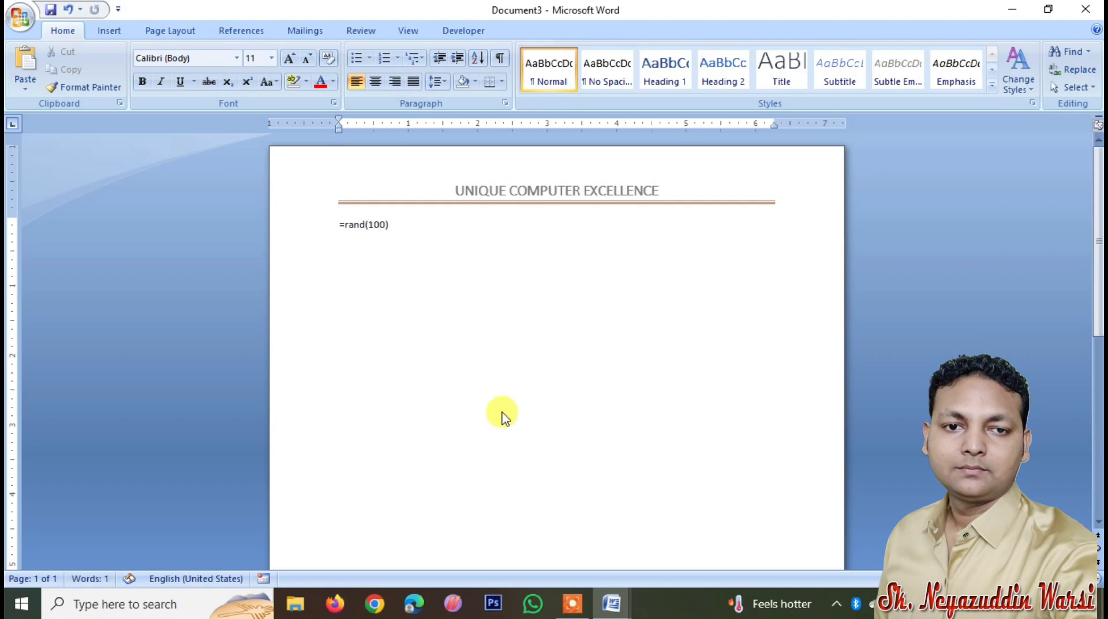
pyautogui.press('Return')
pyautogui.scroll(3, 474, 478)
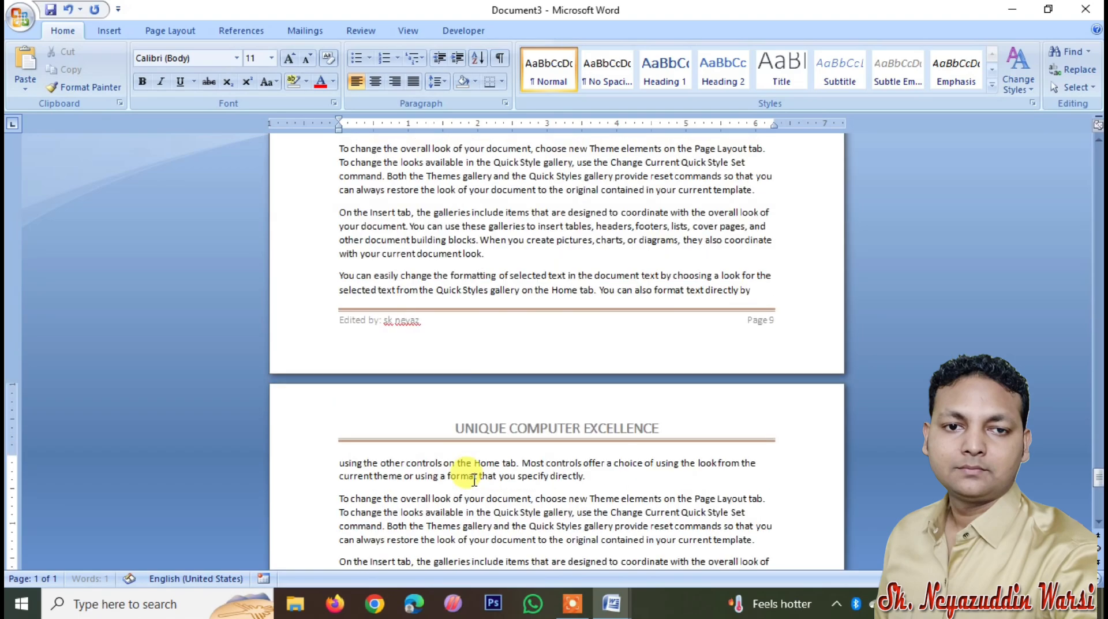
pyautogui.scroll(15, 776, 333)
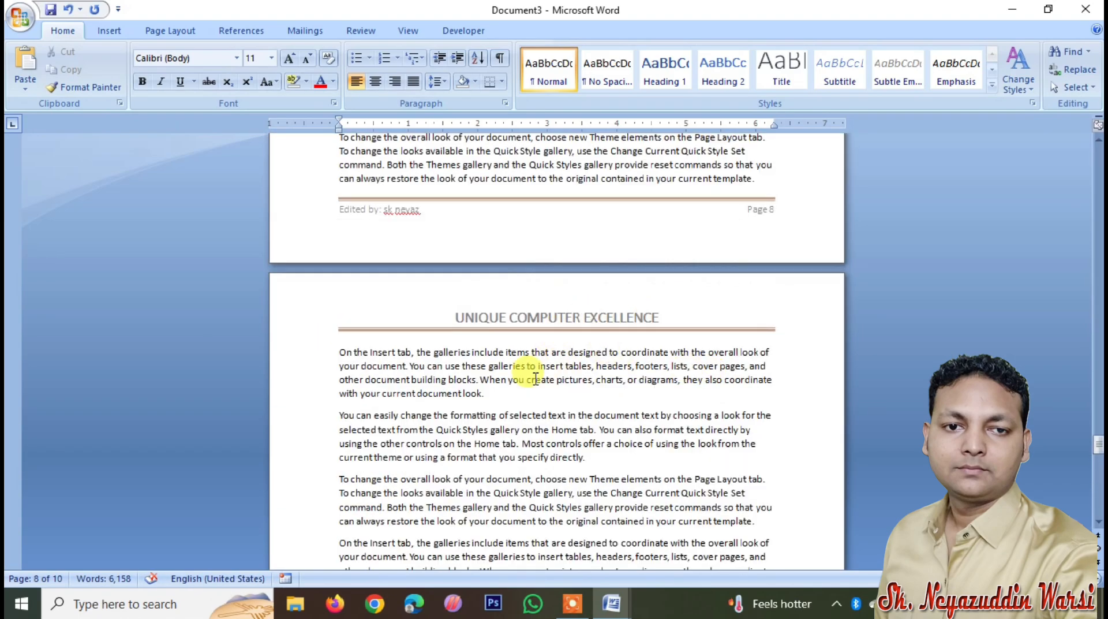
# Check the repeated header and footer on the earlier pages of sample text.
pyautogui.scroll(10, 524, 372)
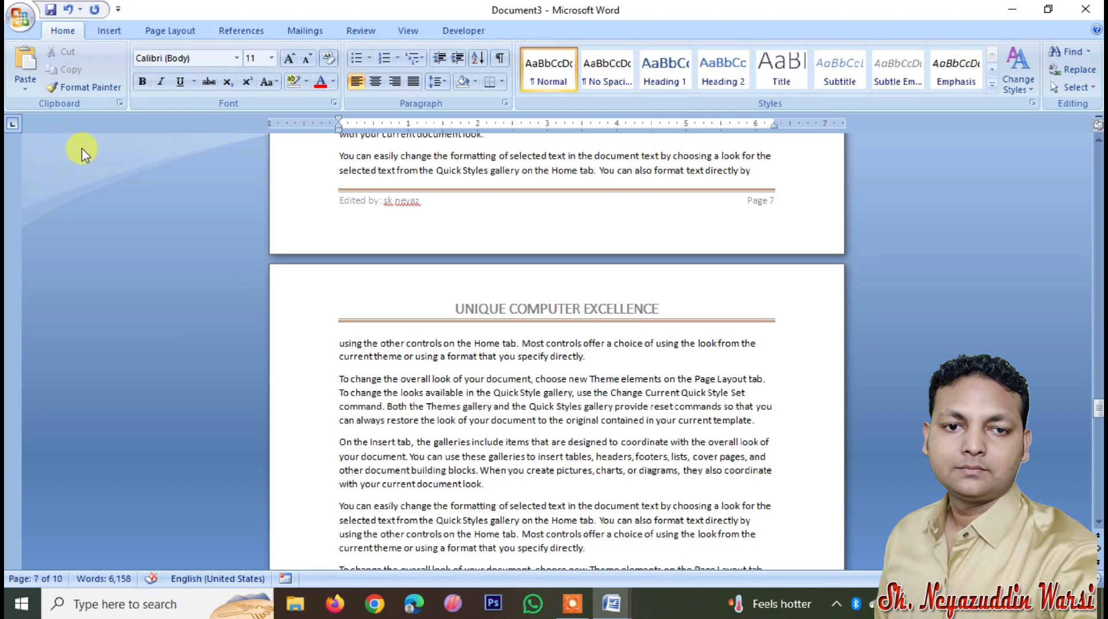
pyautogui.scroll(4, 279, 317)
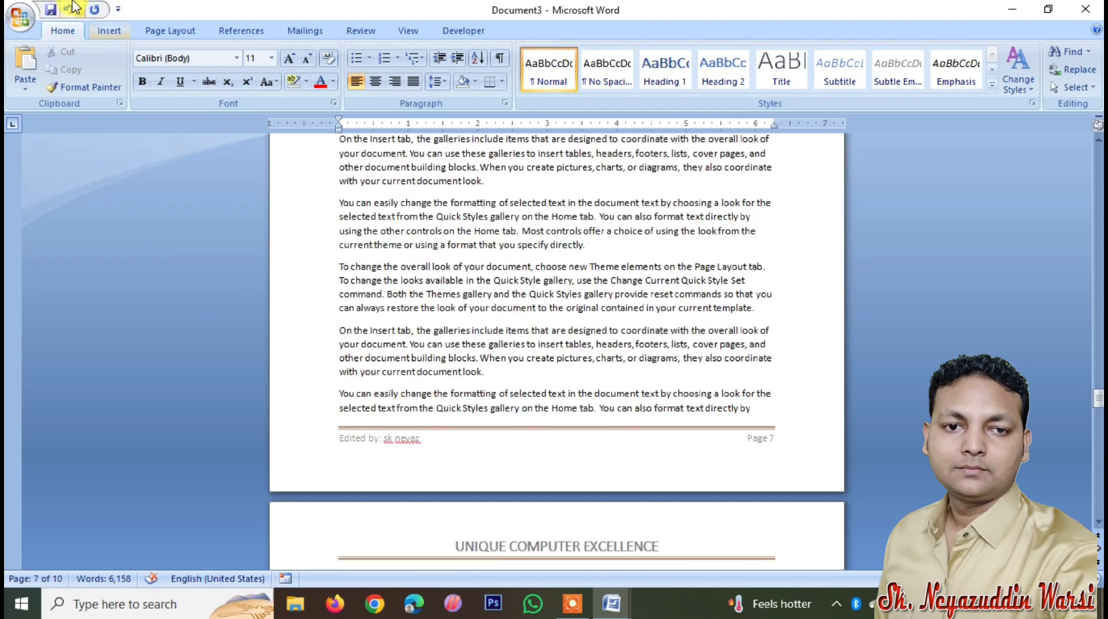
pyautogui.click(107, 32)
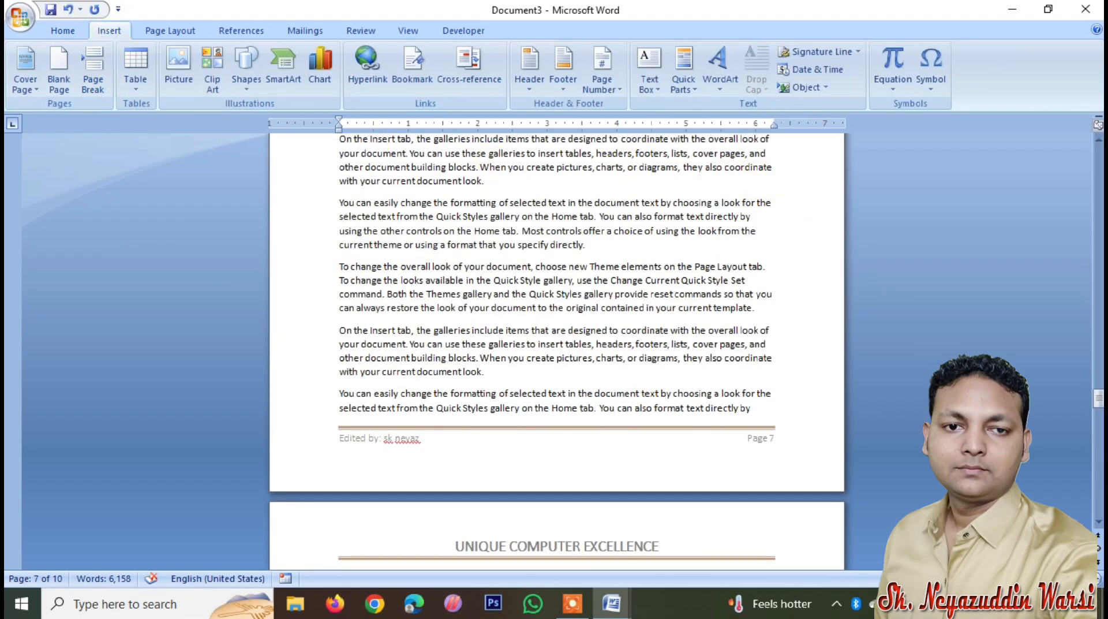
pyautogui.moveTo(1098, 398); pyautogui.dragTo(1098, 367)
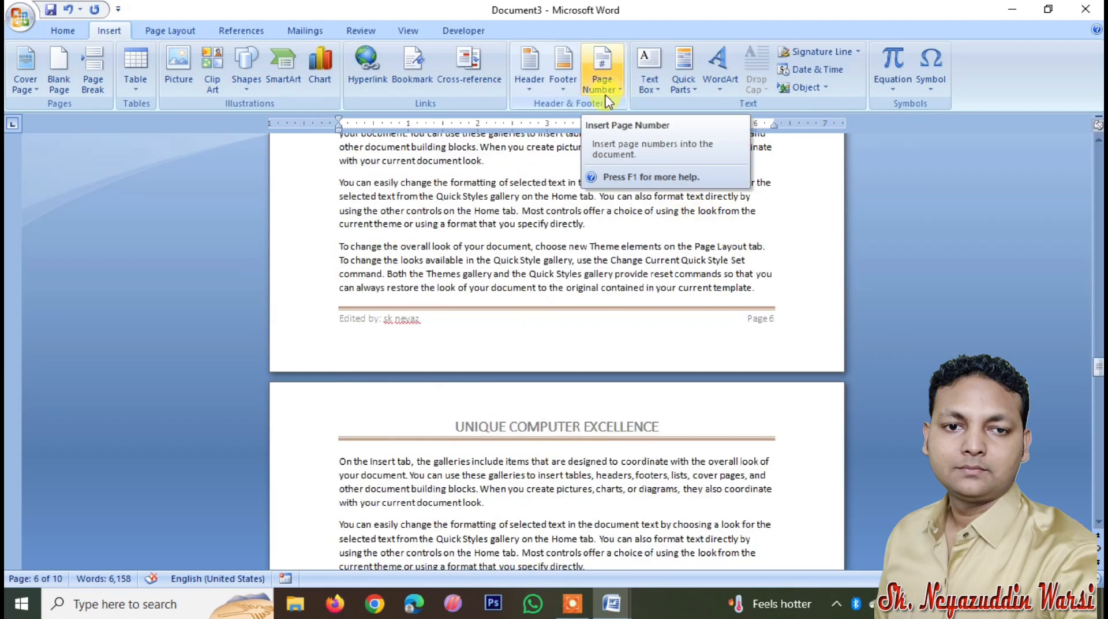
pyautogui.click(403, 199)
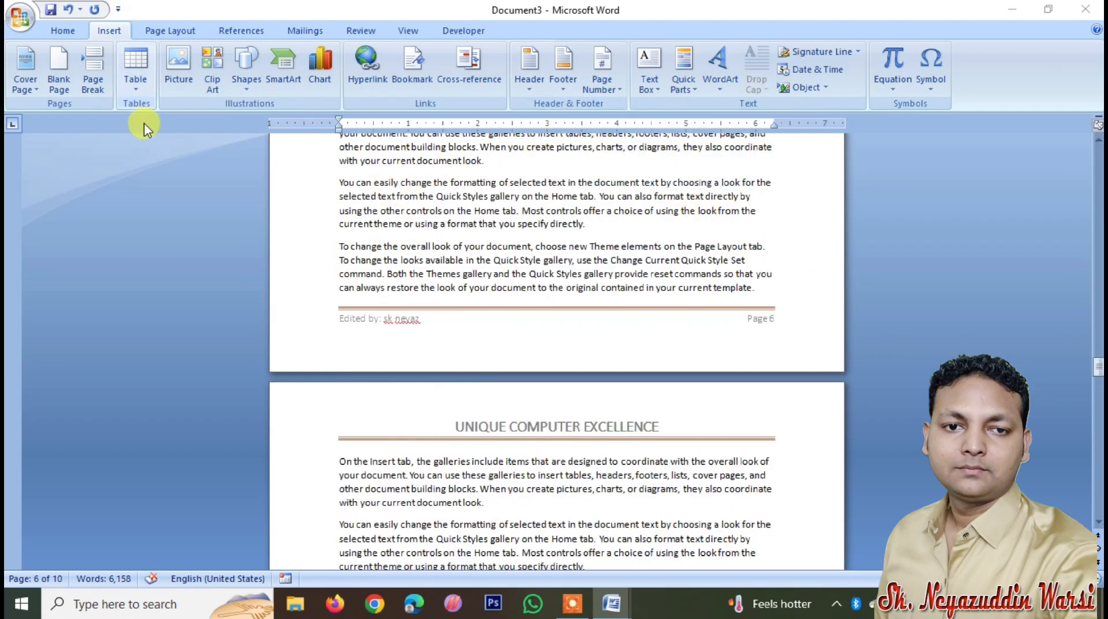
# Create a new blank document, insert the Plain Number 2 page number at the top of the page, and return to the body.
pyautogui.hotkey('ctrl', 'n')
pyautogui.click(104, 29)
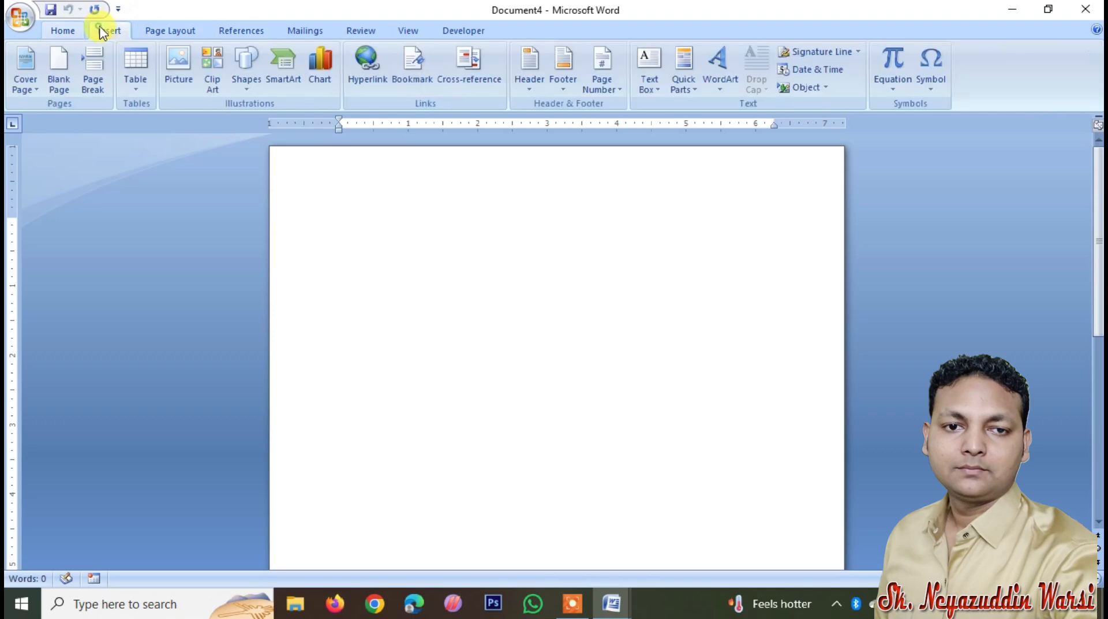
pyautogui.click(600, 92)
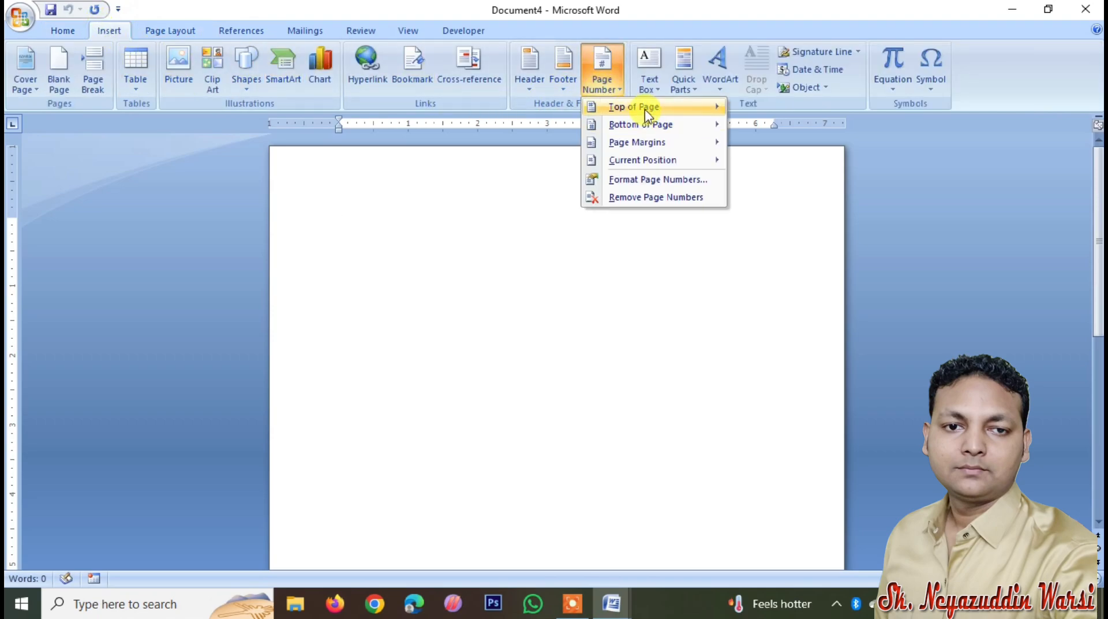
pyautogui.moveTo(646, 109)
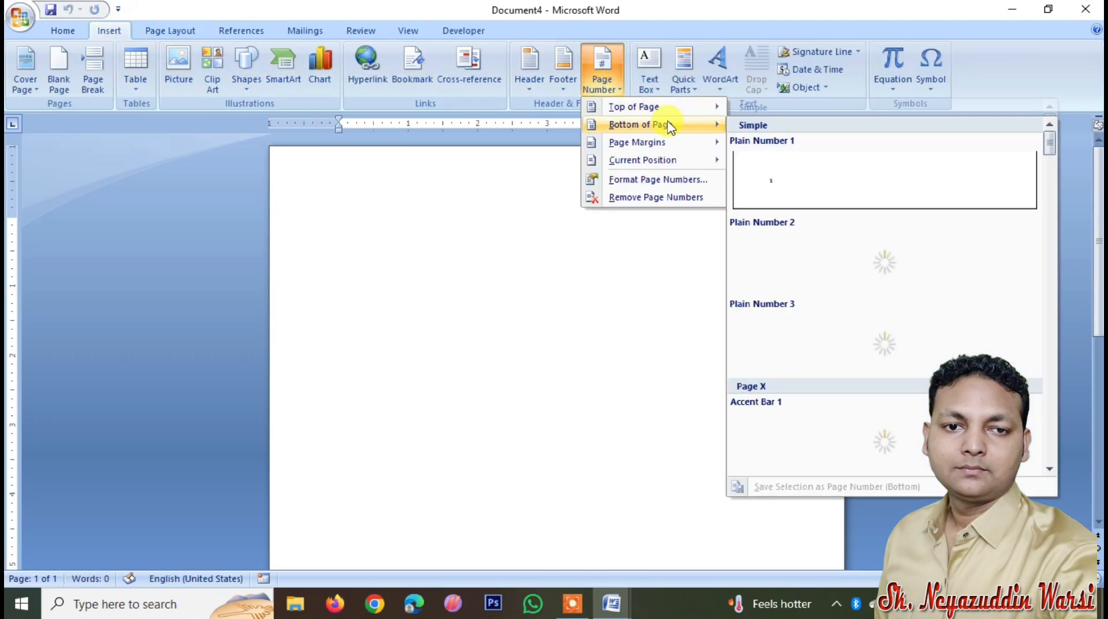
pyautogui.moveTo(673, 147)
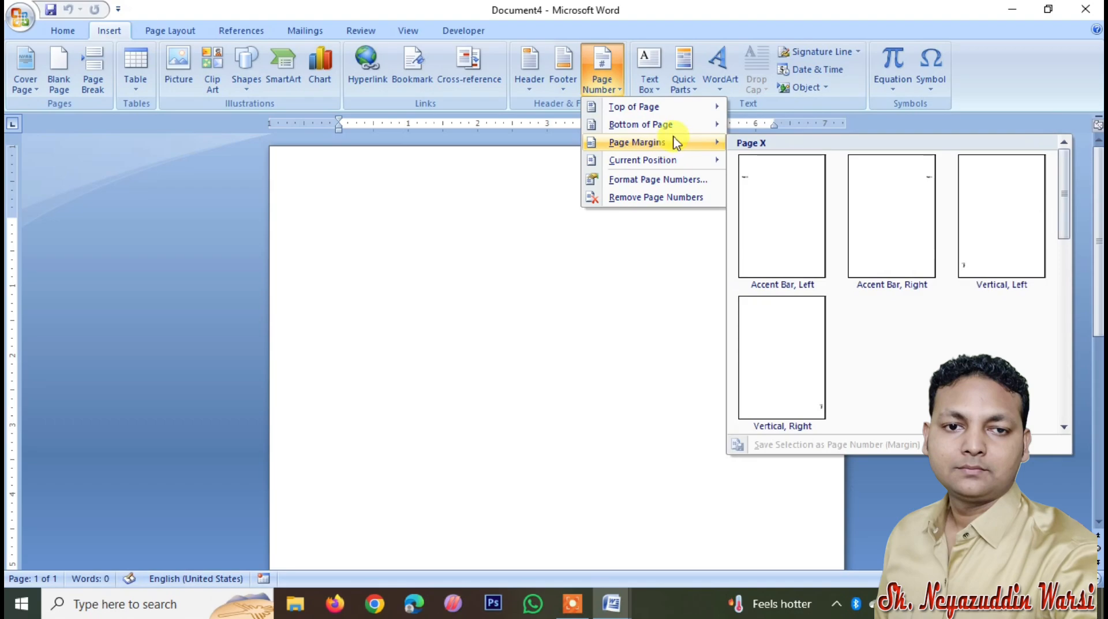
pyautogui.moveTo(681, 115)
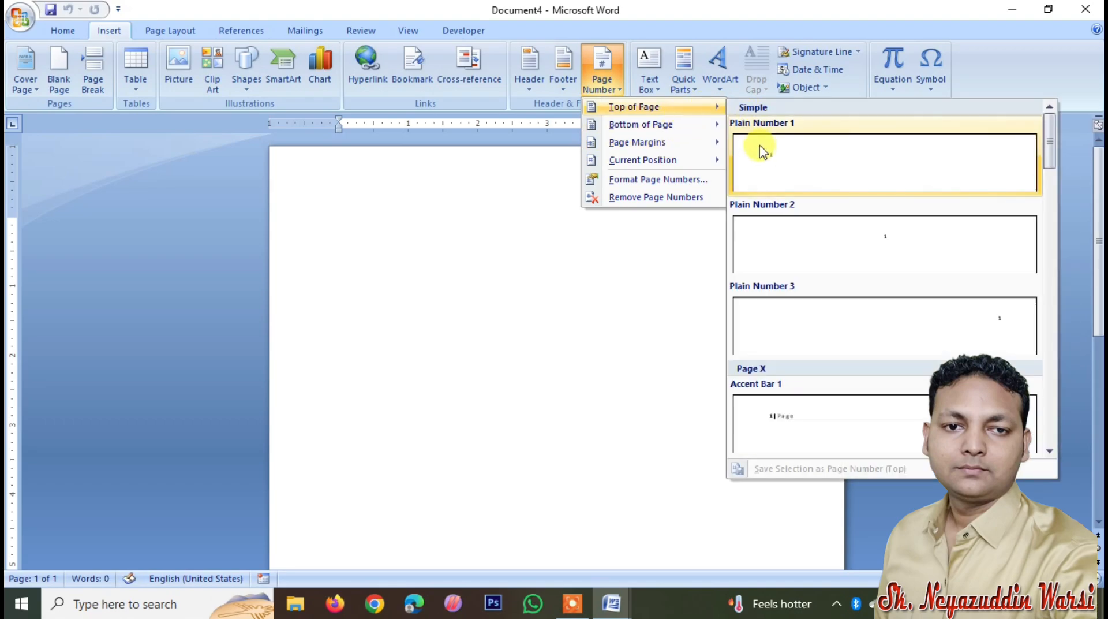
pyautogui.click(871, 238)
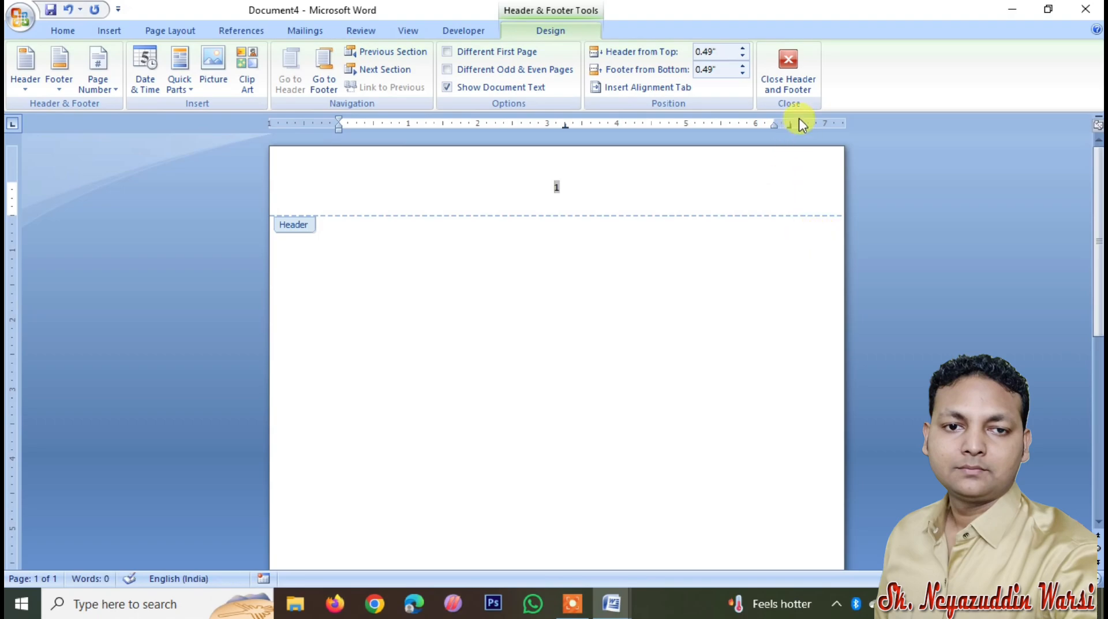
pyautogui.click(795, 76)
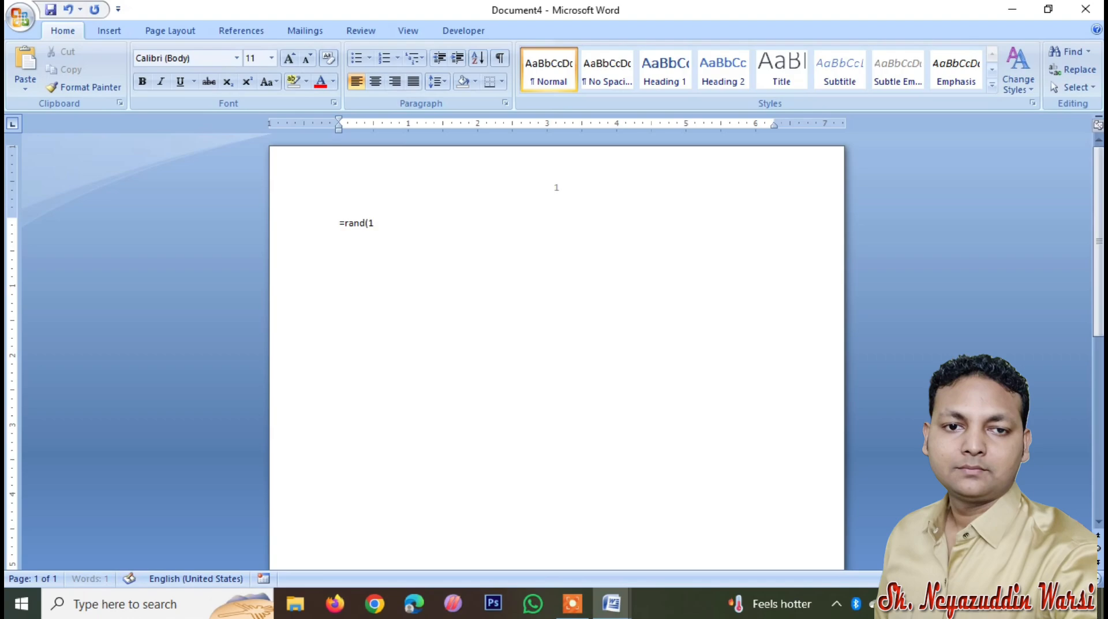
# Fill the document with sample paragraphs using =rand(100) and check the page numbers on the last pages.
pyautogui.press('Return')
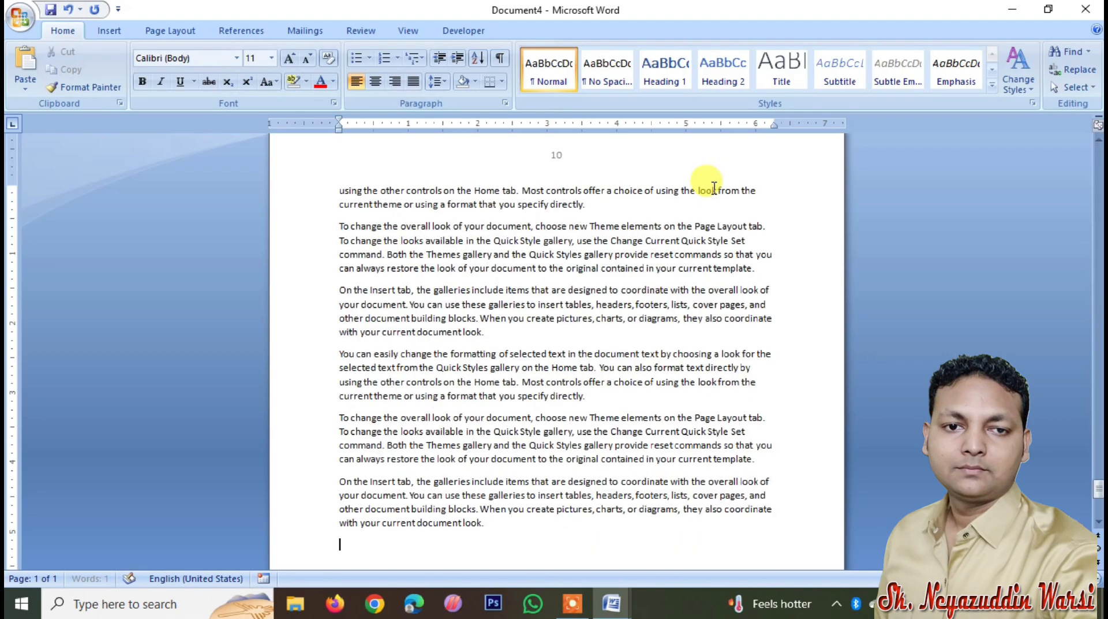
pyautogui.scroll(-10, 672, 280)
pyautogui.scroll(3, 672, 285)
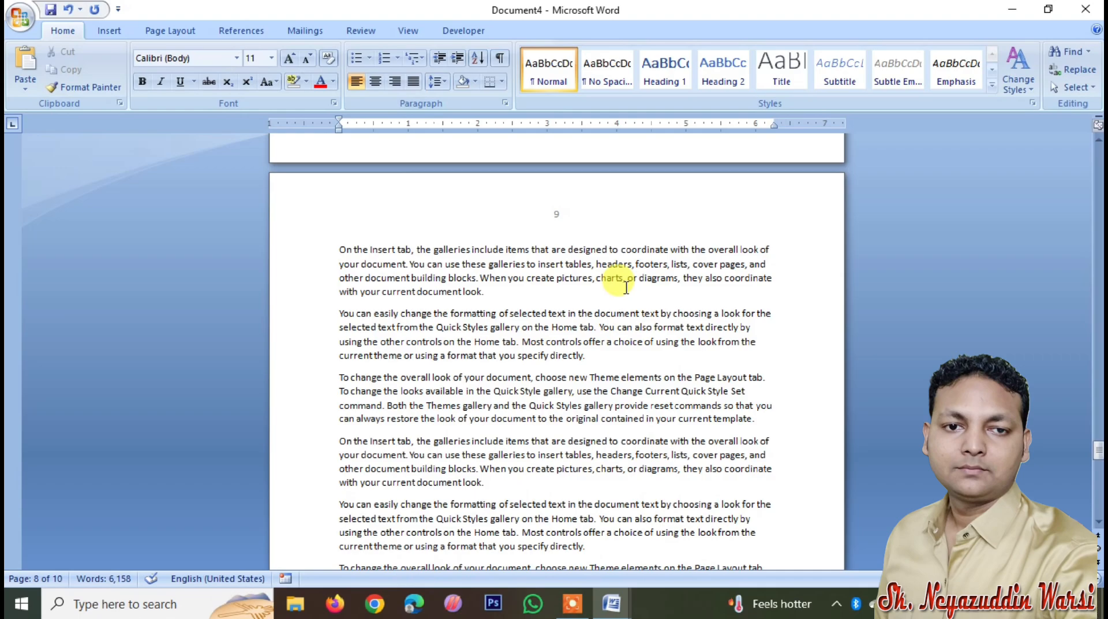
# Create another blank document and view the built-in text box designs.
pyautogui.hotkey('ctrl', 'n')
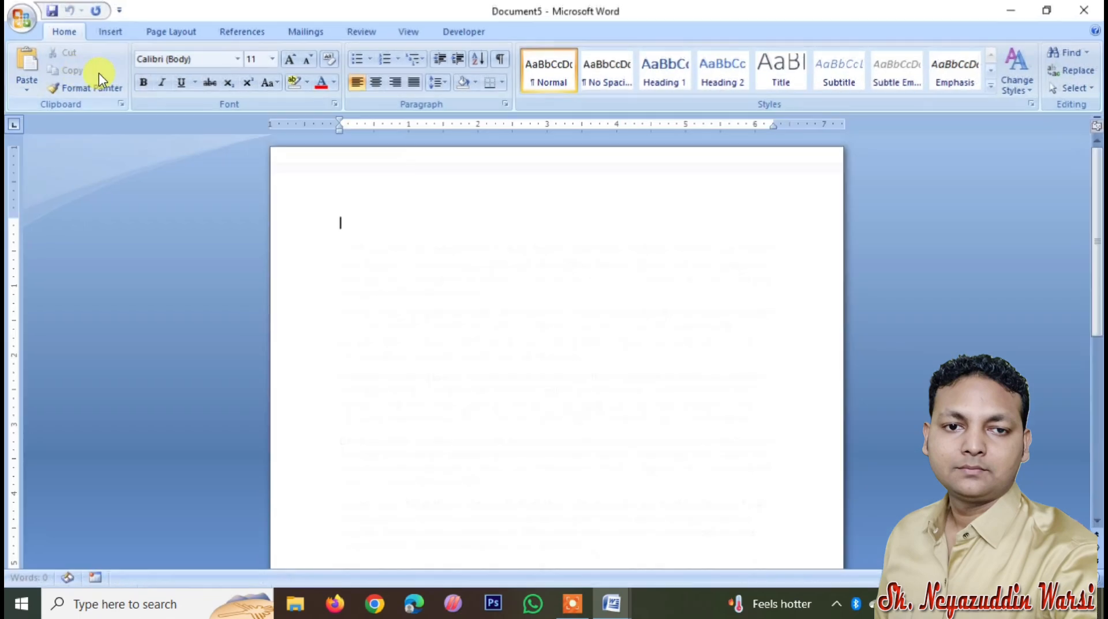
pyautogui.click(110, 32)
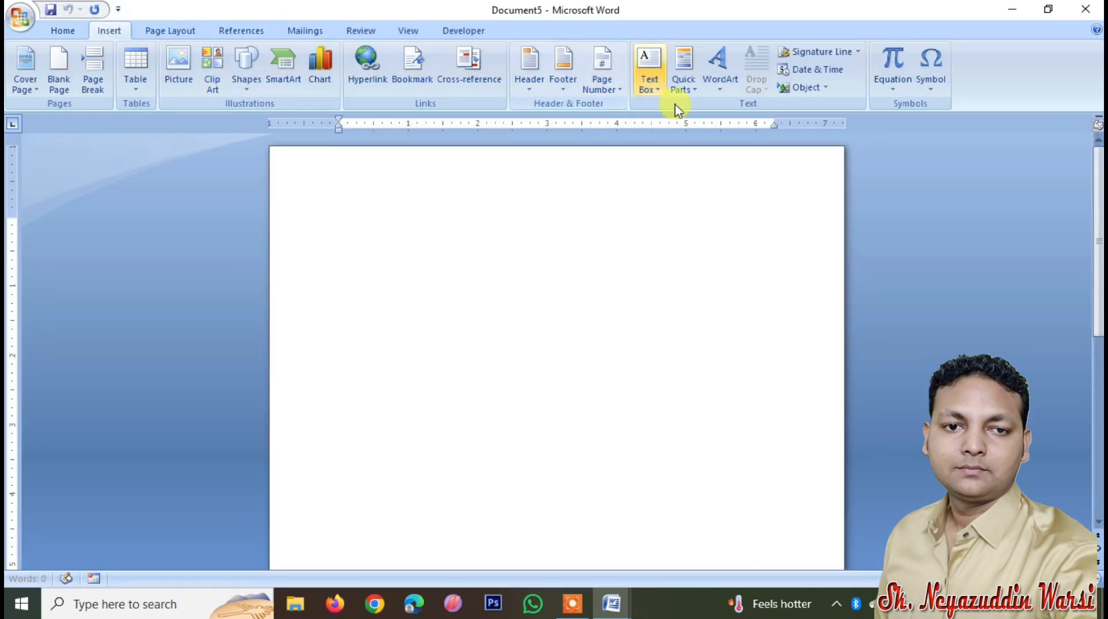
pyautogui.click(644, 75)
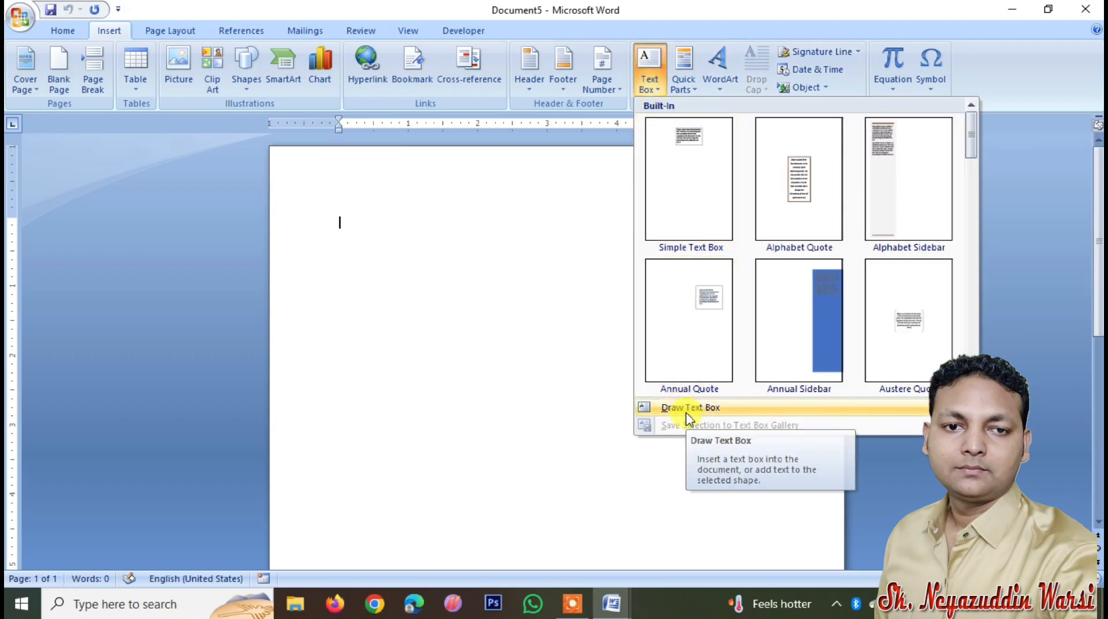
# Insert the Company document property from Quick Parts and delete it again.
pyautogui.click(696, 86)
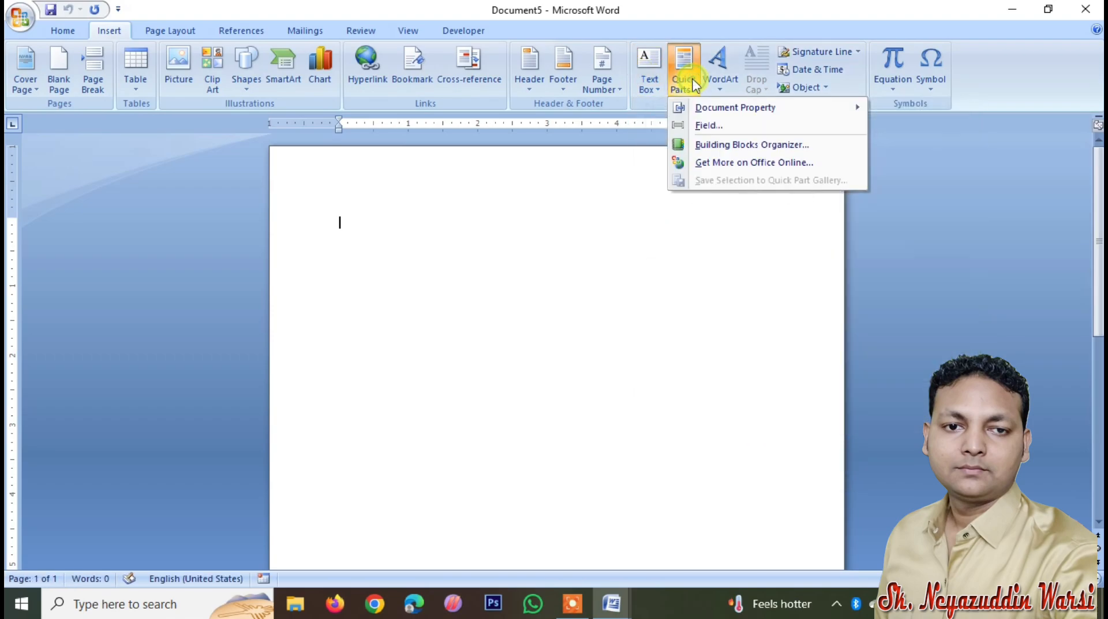
pyautogui.moveTo(699, 109)
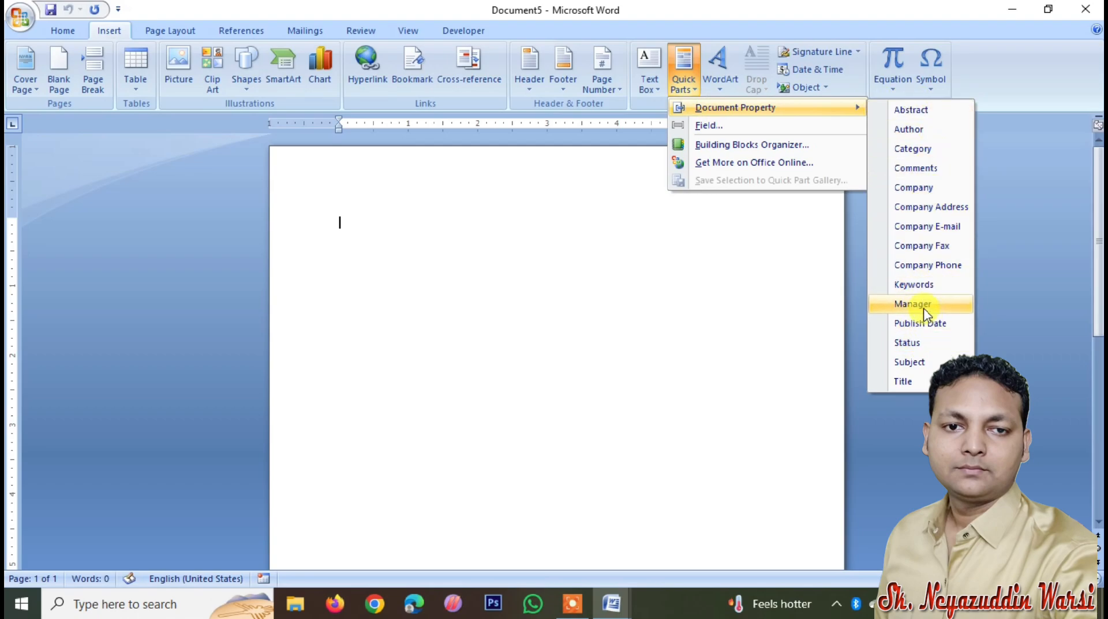
pyautogui.click(918, 191)
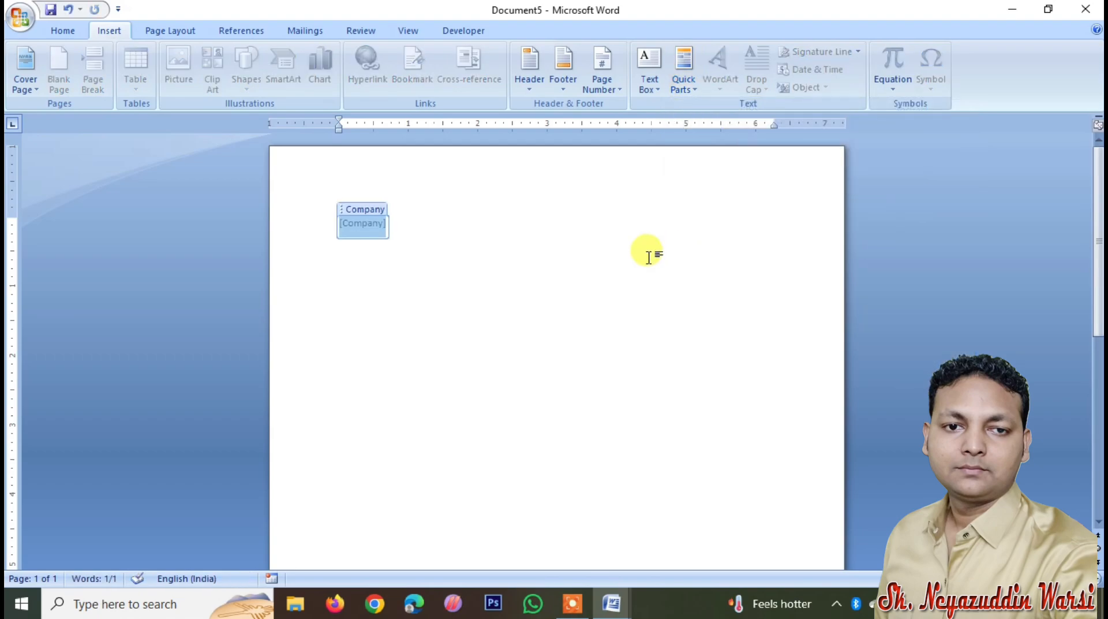
pyautogui.press('Delete')
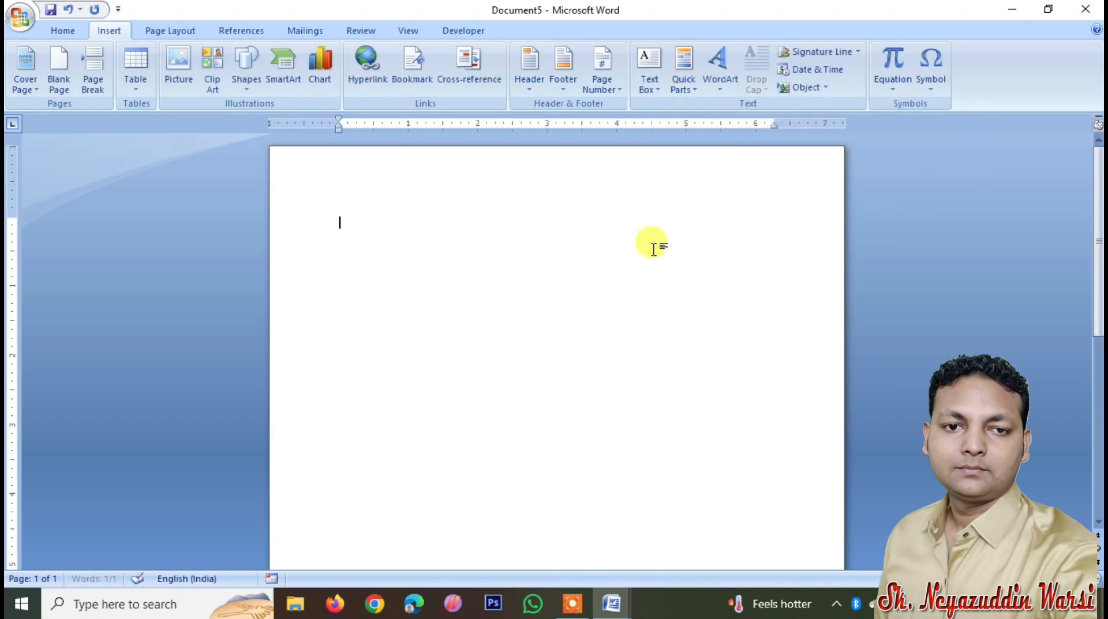
# View the WordArt styles and generate sample paragraphs using =rand().
pyautogui.click(721, 84)
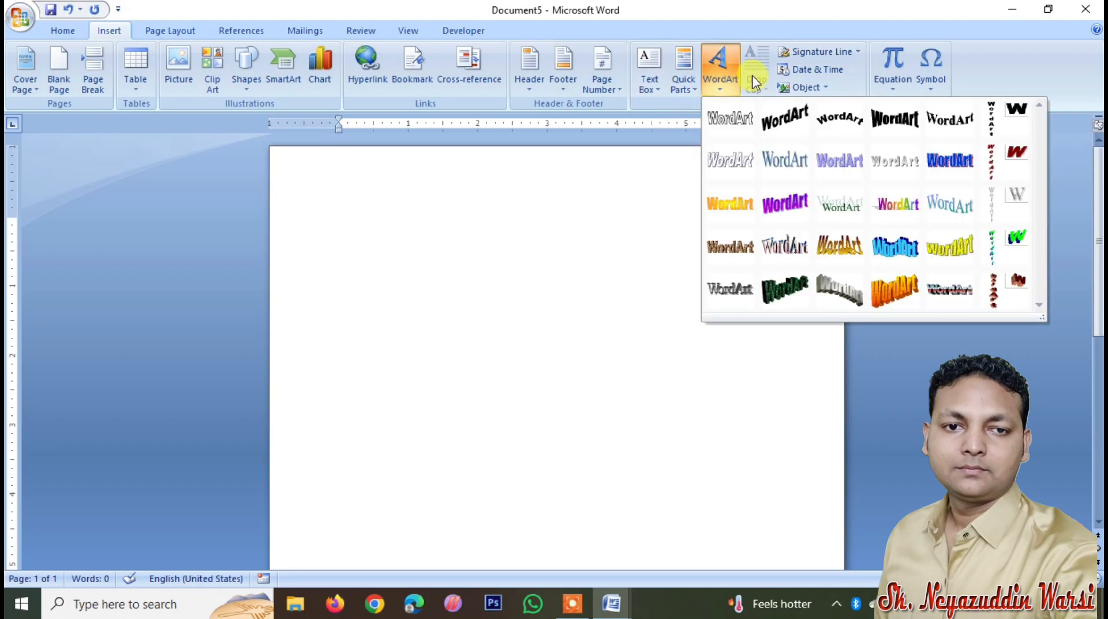
pyautogui.press('Escape')
pyautogui.write('=r')
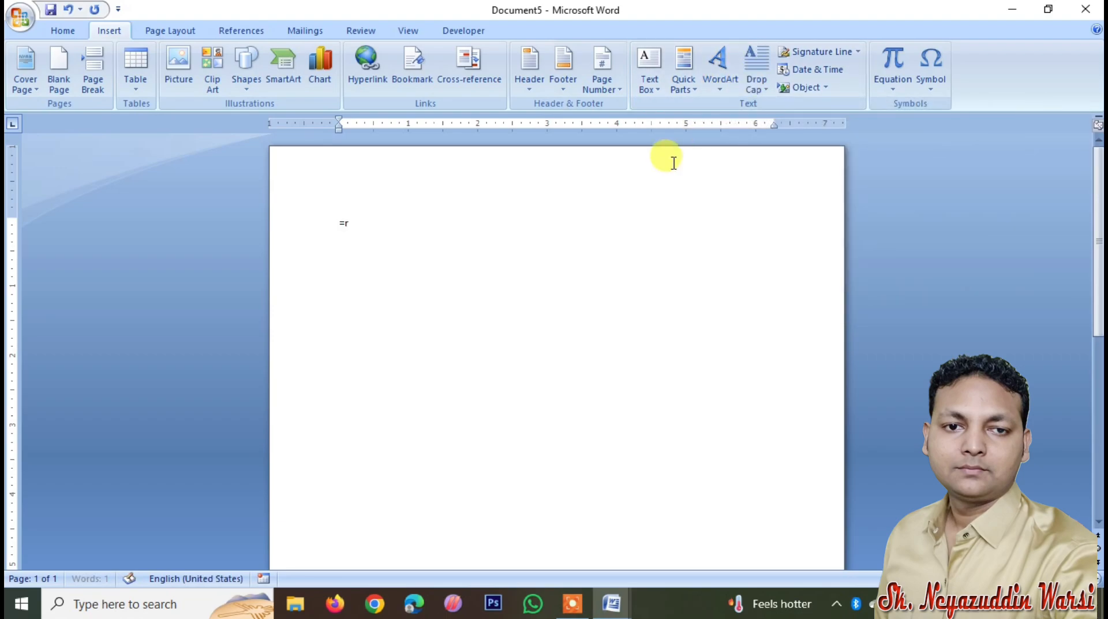
pyautogui.write('and(')
pyautogui.press('Return')
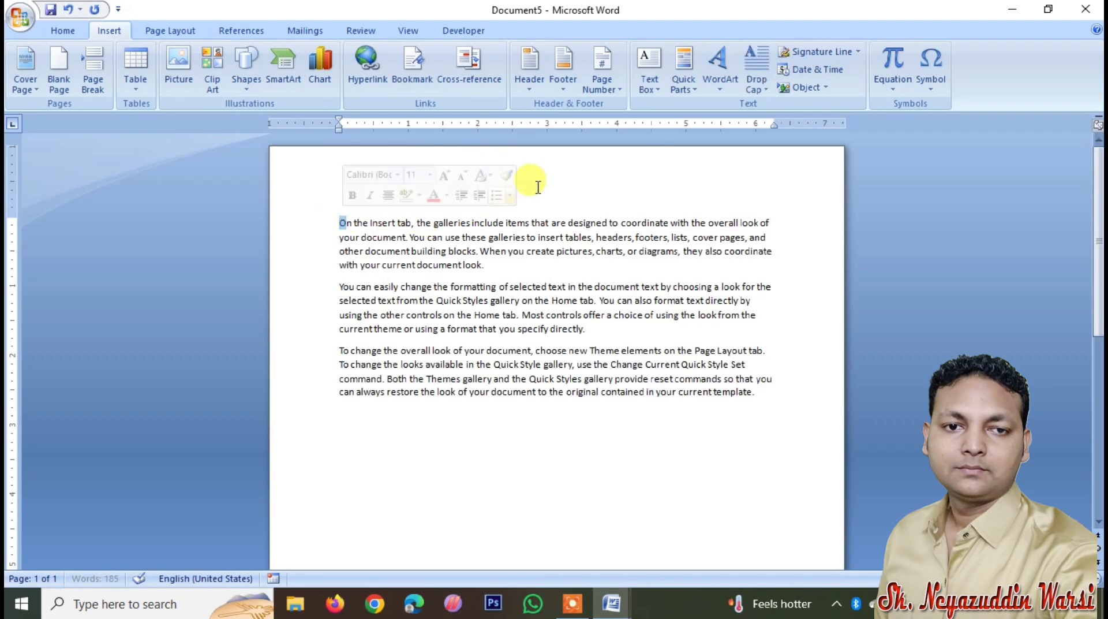
# Apply a Dropped drop cap to the first paragraph's opening letter "O" and increase its lines to drop.
pyautogui.click(720, 68)
pyautogui.click(756, 87)
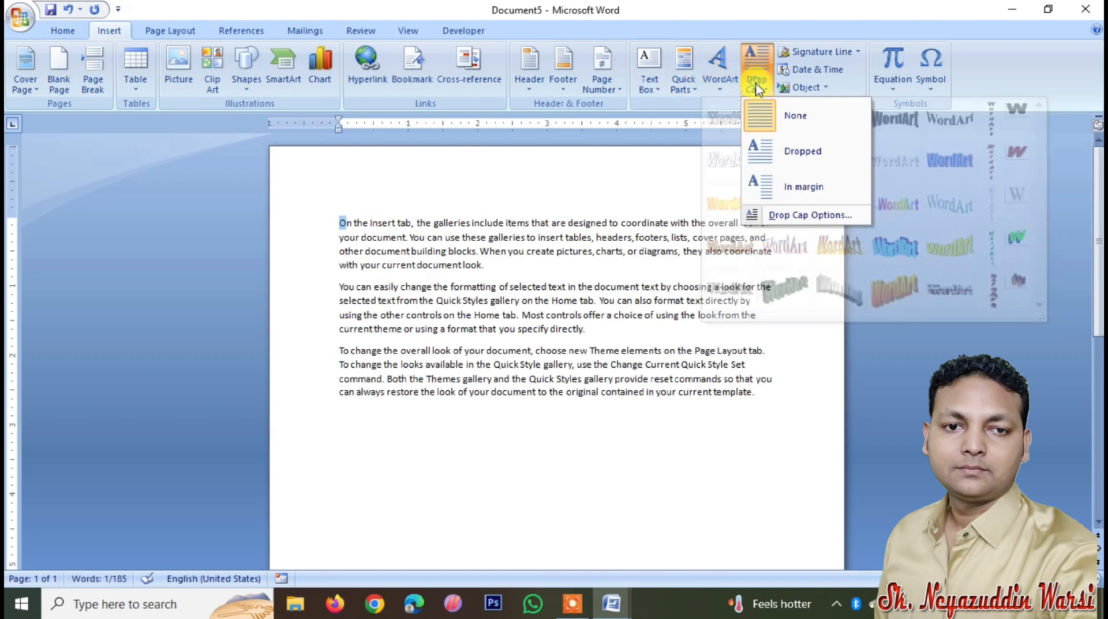
pyautogui.click(780, 151)
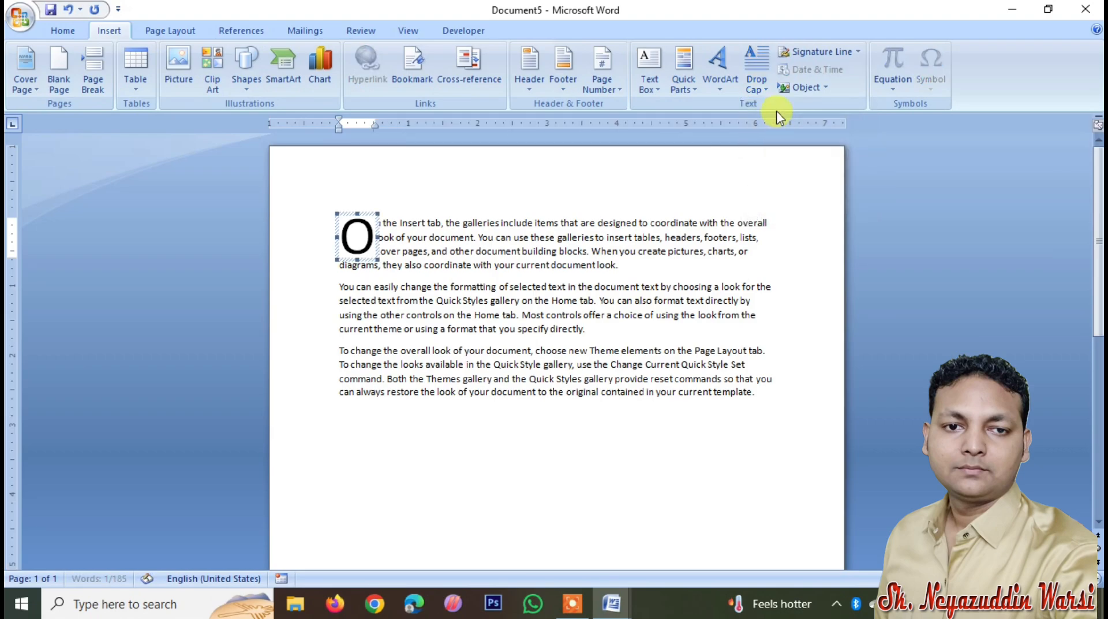
pyautogui.click(764, 84)
pyautogui.click(791, 215)
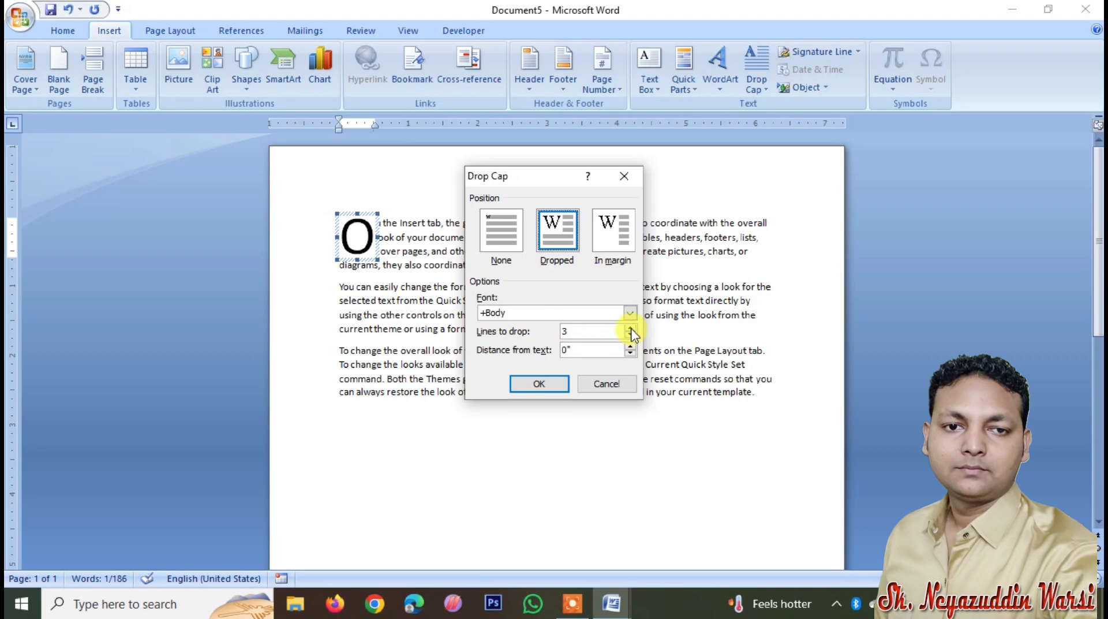
pyautogui.click(552, 386)
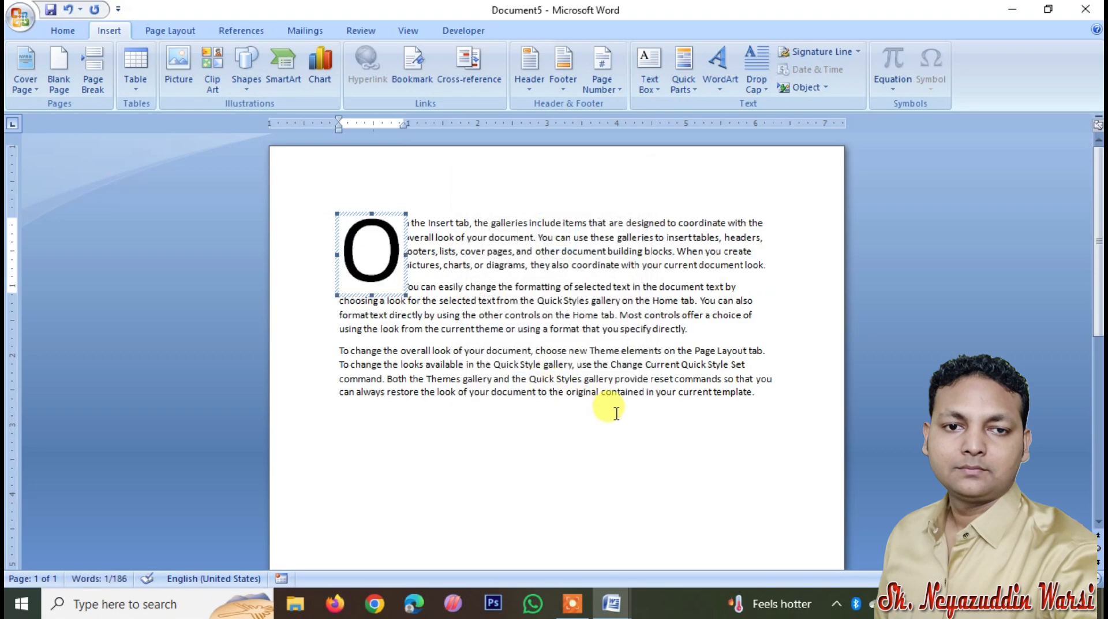
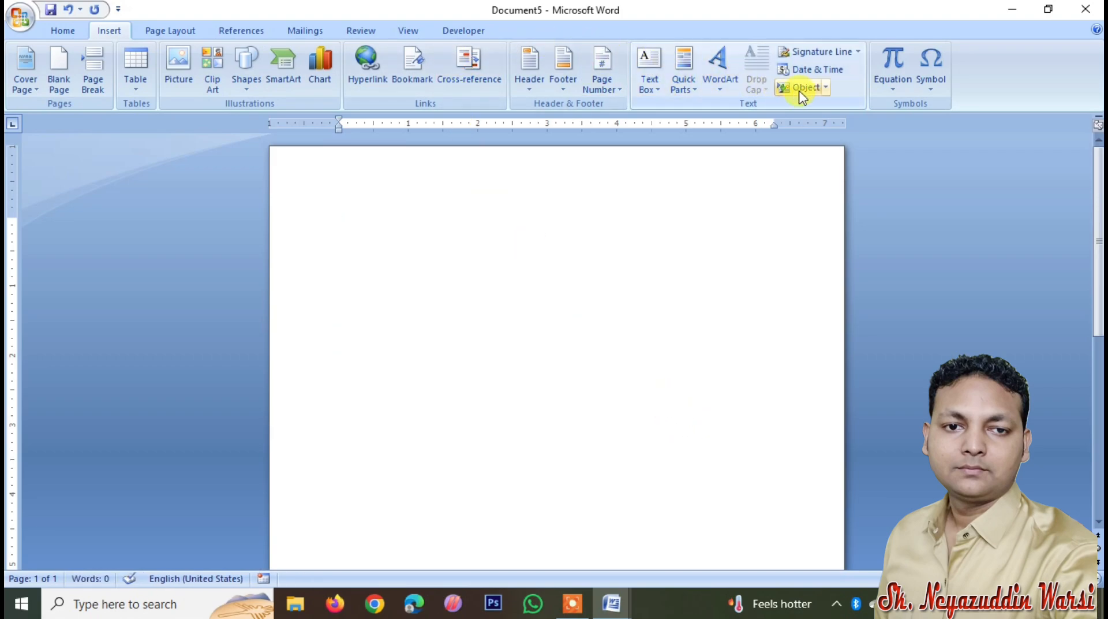
# View the signature line options and fill the empty document with sample paragraphs using =rand().
pyautogui.click(857, 52)
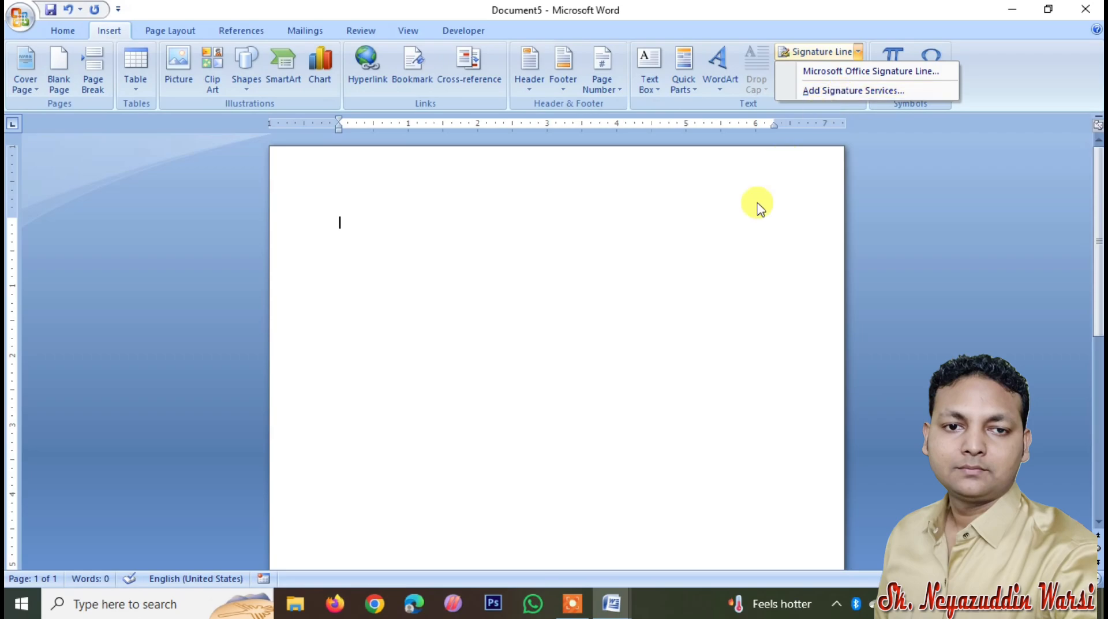
pyautogui.click(720, 244)
pyautogui.write('=ran')
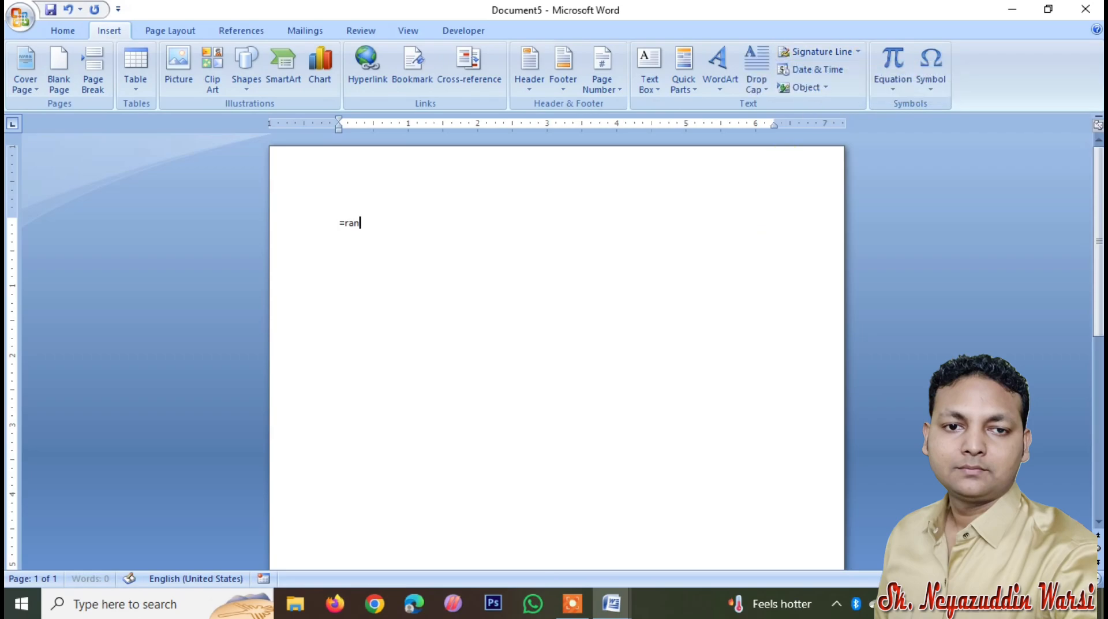
pyautogui.write('d()')
pyautogui.press('Return')
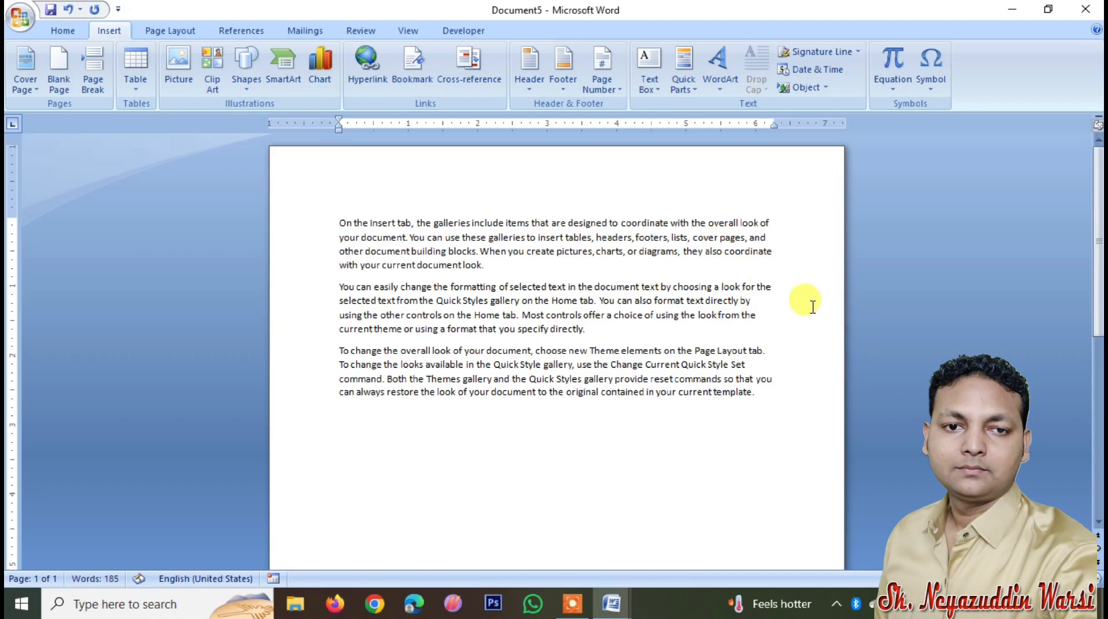
# Insert a signature line below the paragraphs with the suggested signer's name and the title "manager".
pyautogui.click(813, 51)
pyautogui.click(664, 347)
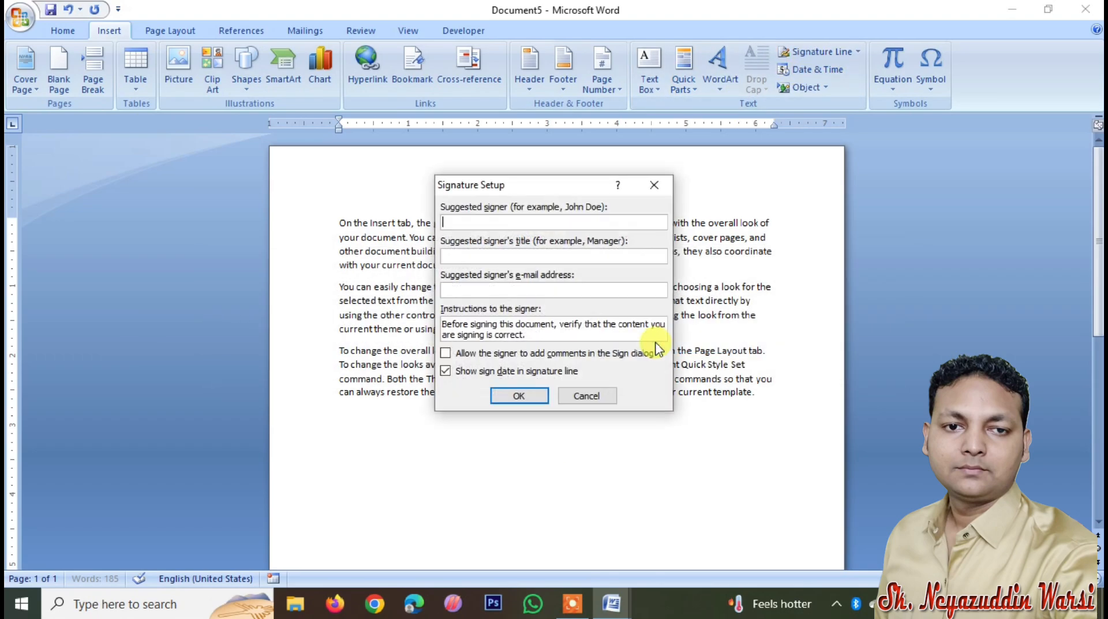
pyautogui.click(489, 221)
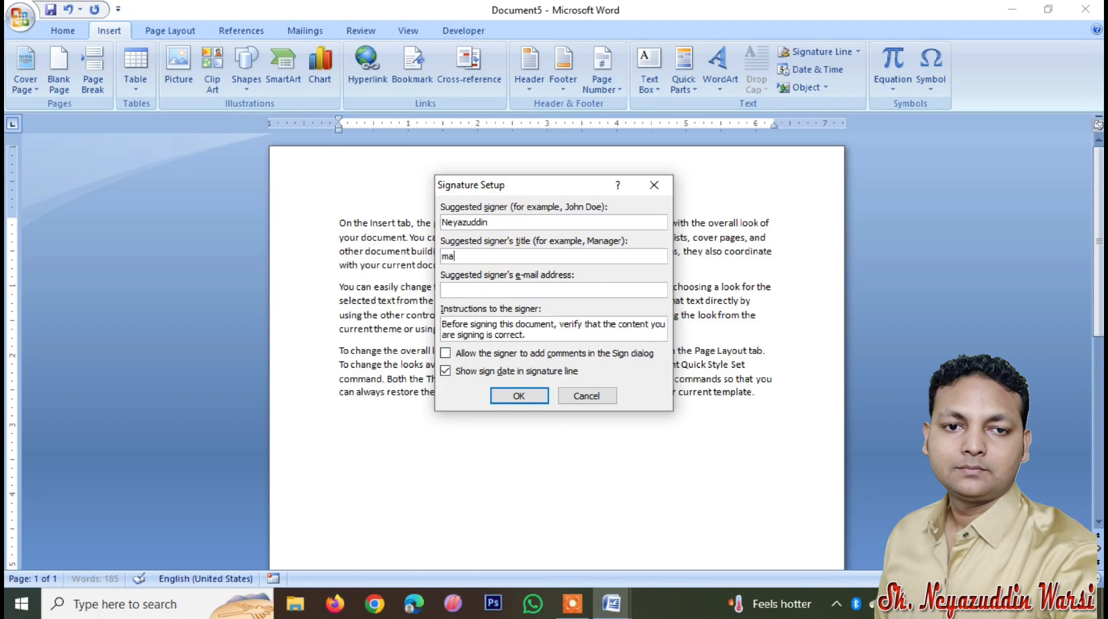
pyautogui.click(517, 396)
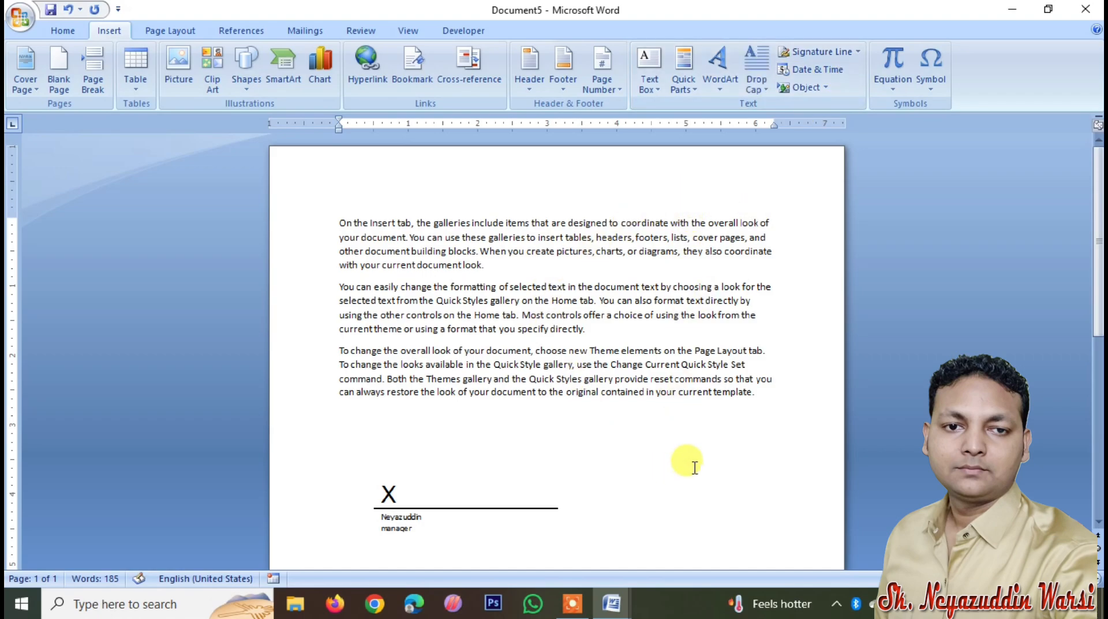
# Insert the current date and time below the paragraphs in the 7/15/2024 4:39:19 PM format.
pyautogui.click(809, 71)
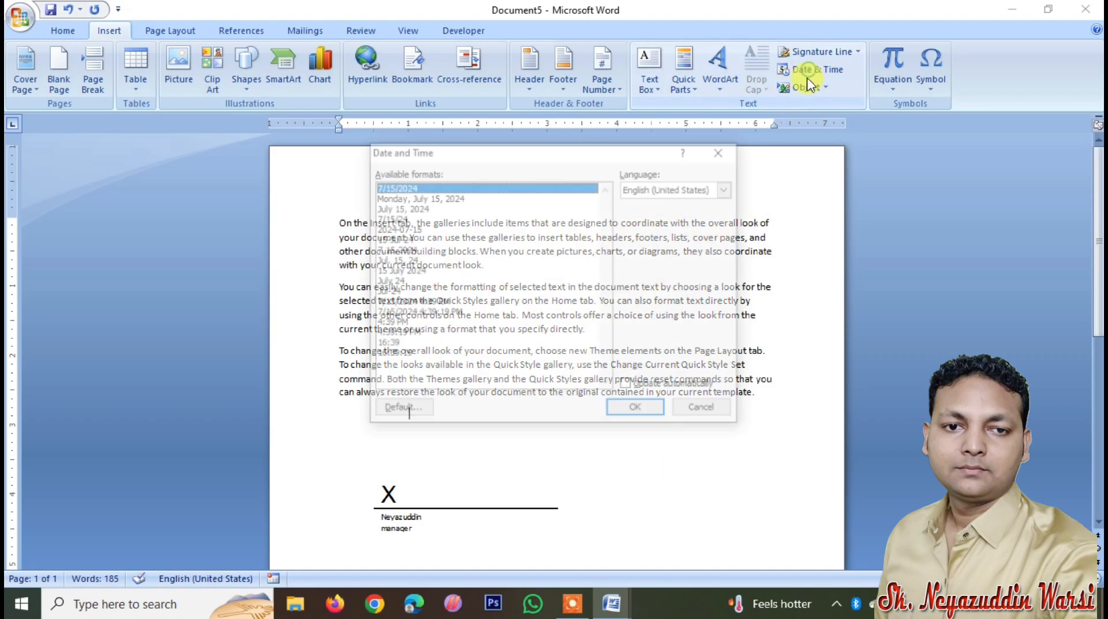
pyautogui.click(434, 312)
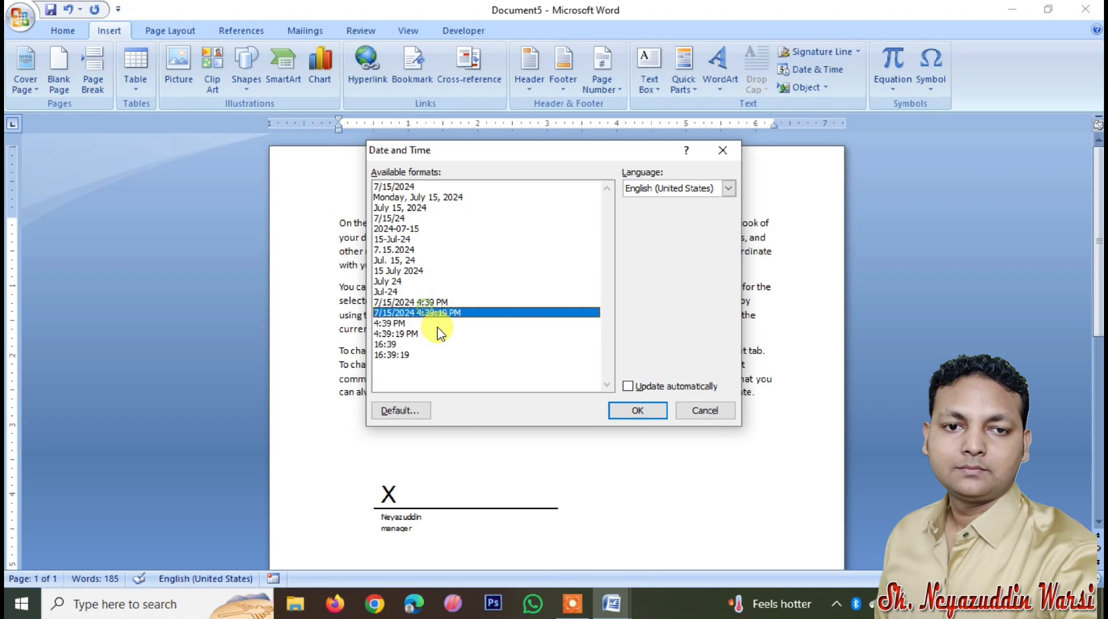
pyautogui.click(659, 416)
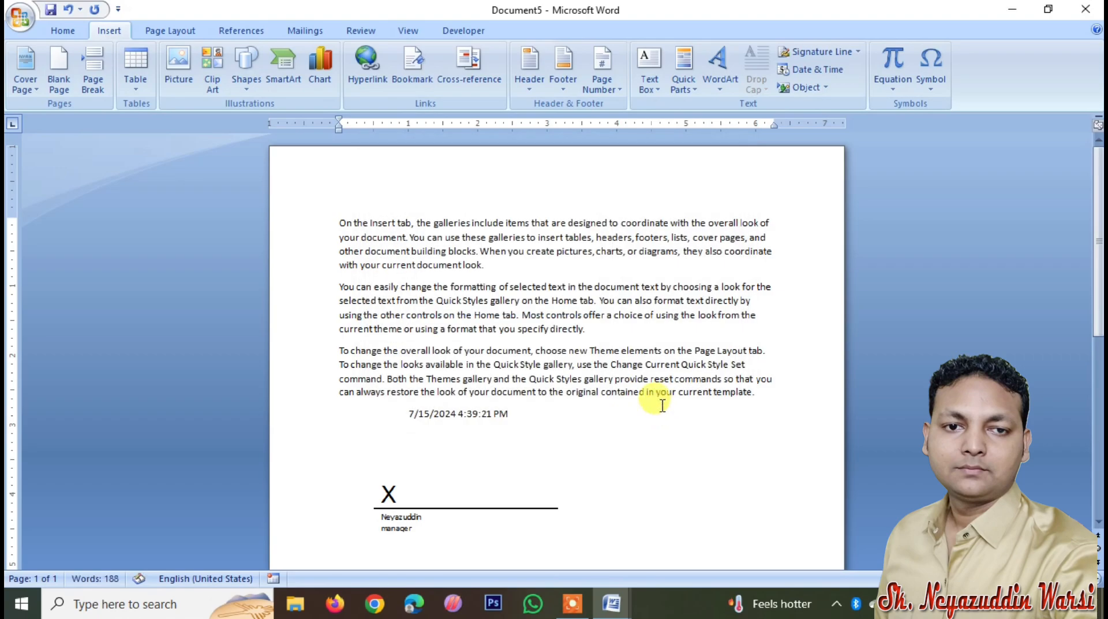
# Insert a new Bitmap Image object after the date and enlarge its Paint canvas to 375 × 286 px.
pyautogui.click(826, 87)
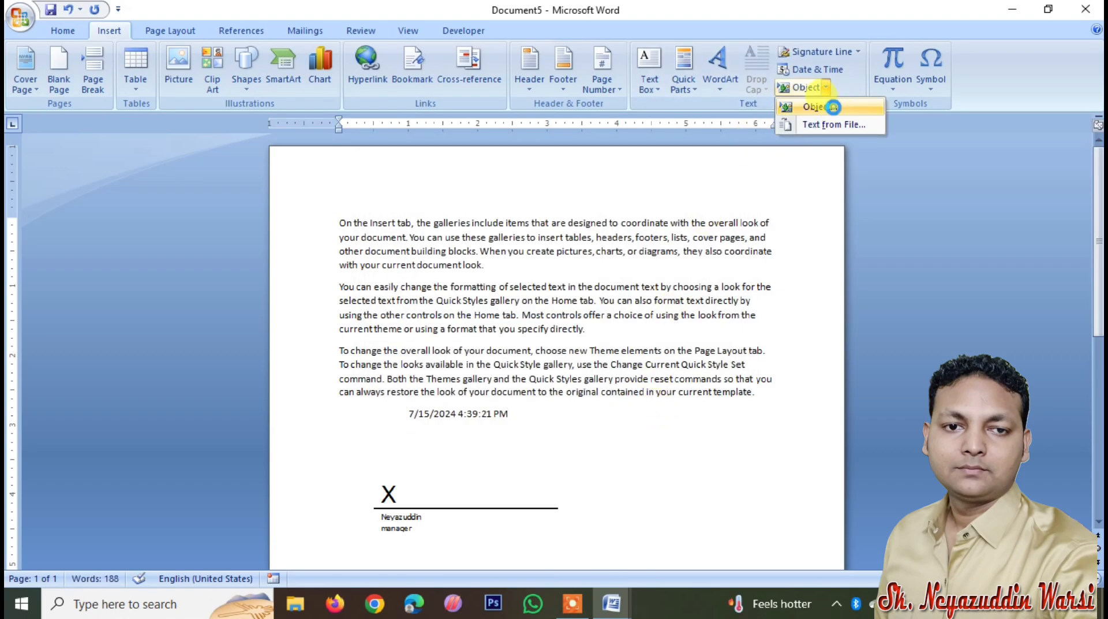
pyautogui.click(832, 107)
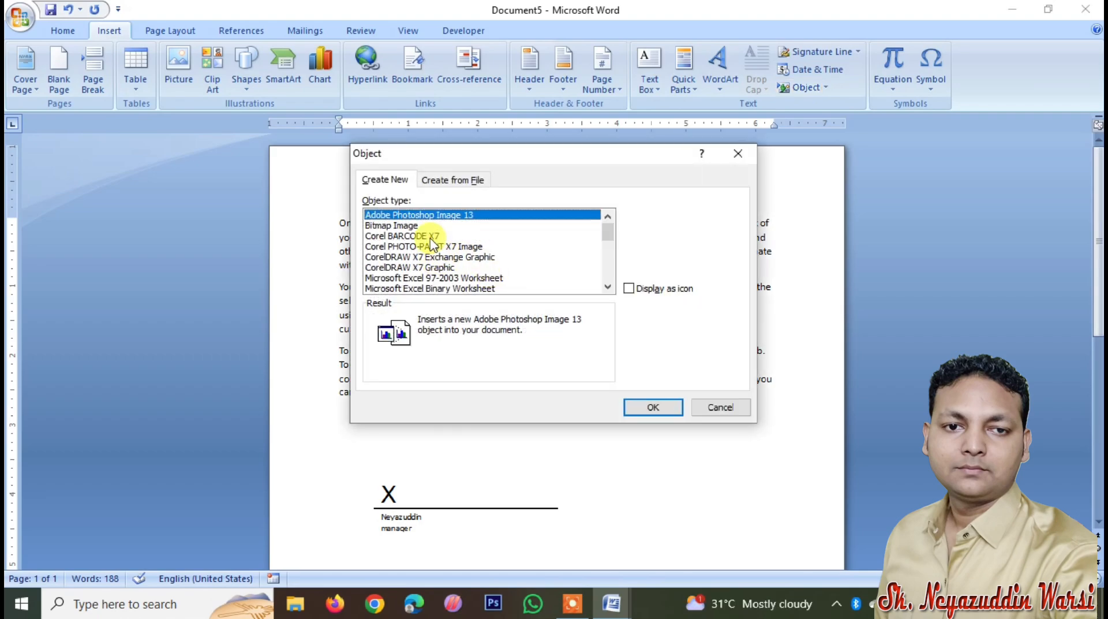
pyautogui.click(416, 226)
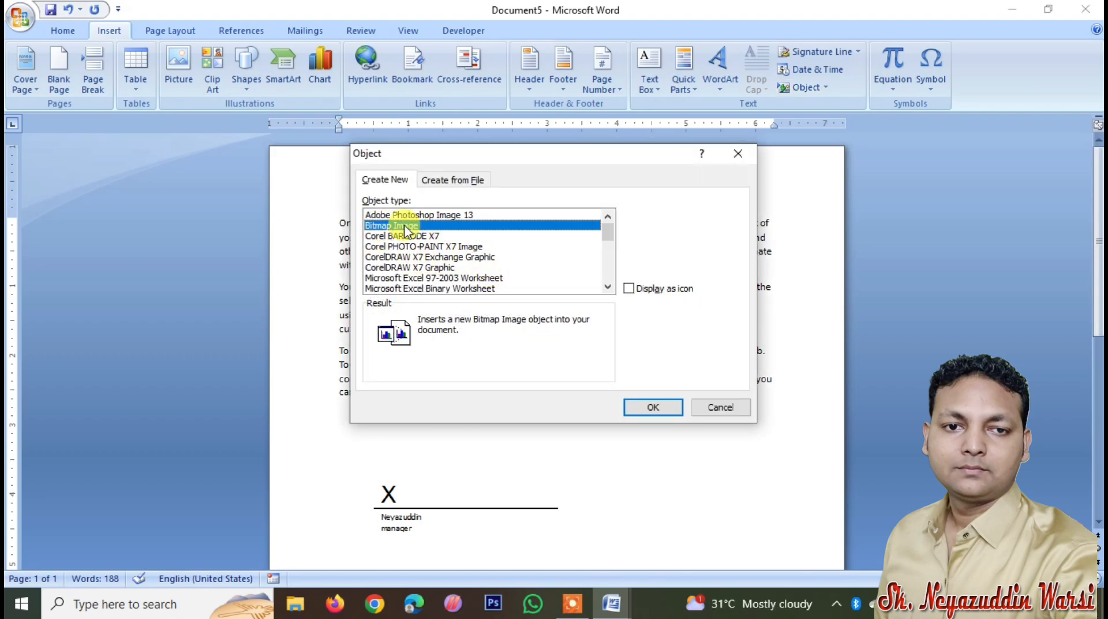
pyautogui.click(650, 408)
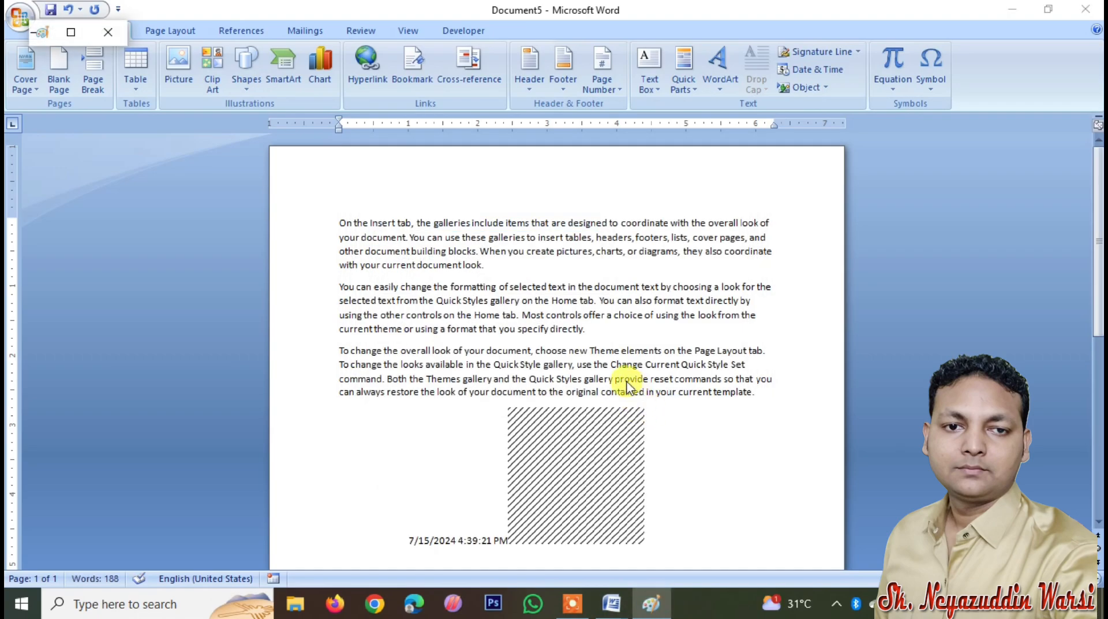
pyautogui.click(71, 32)
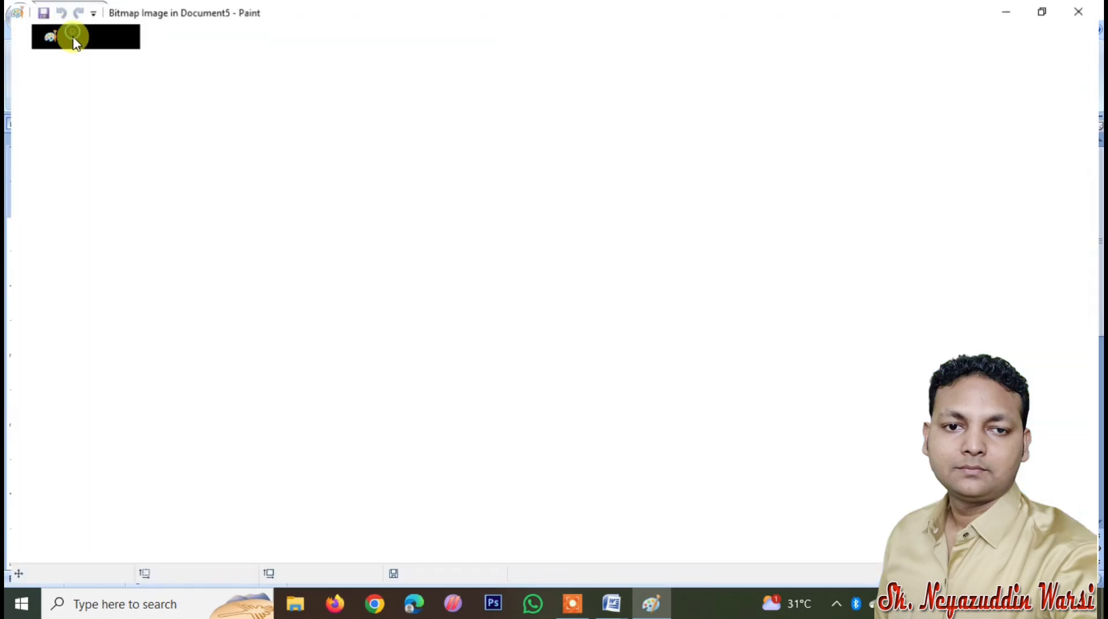
pyautogui.moveTo(163, 270); pyautogui.dragTo(312, 348)
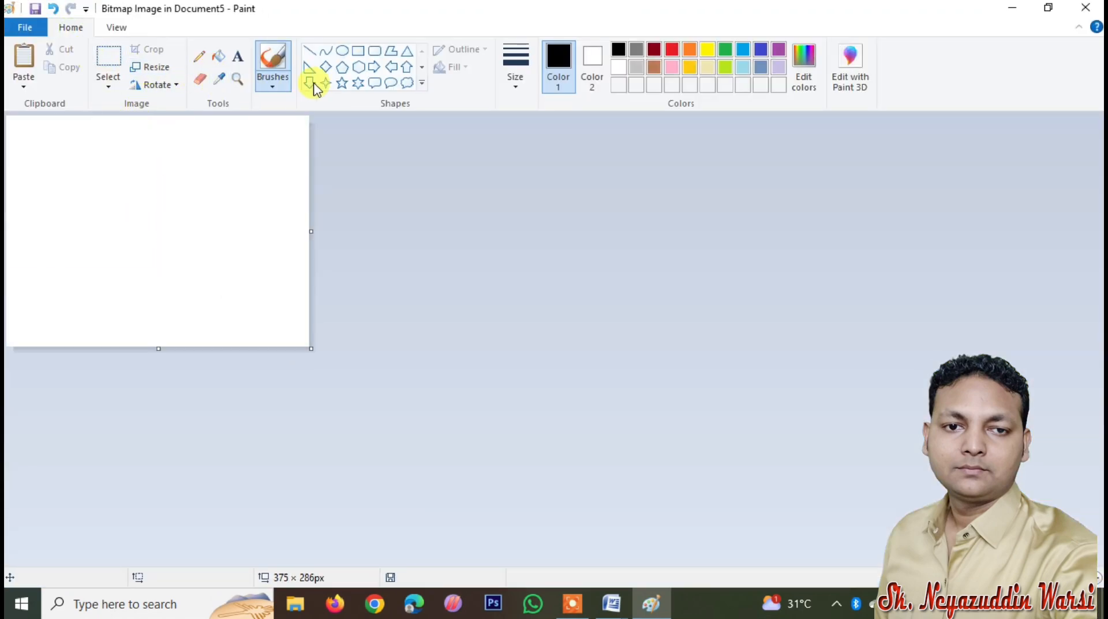
# Draw three six-point stars and two down arrows on the canvas, the narrow arrow about 30 × 81 px.
pyautogui.click(359, 83)
pyautogui.moveTo(140, 135); pyautogui.dragTo(231, 213)
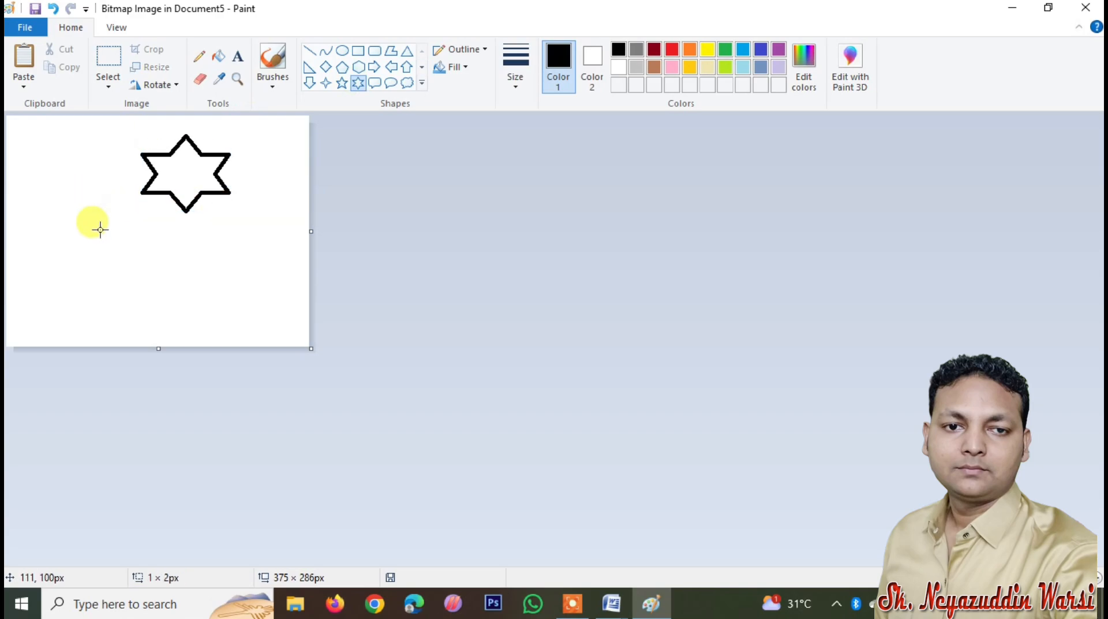
pyautogui.moveTo(94, 195); pyautogui.dragTo(310, 312)
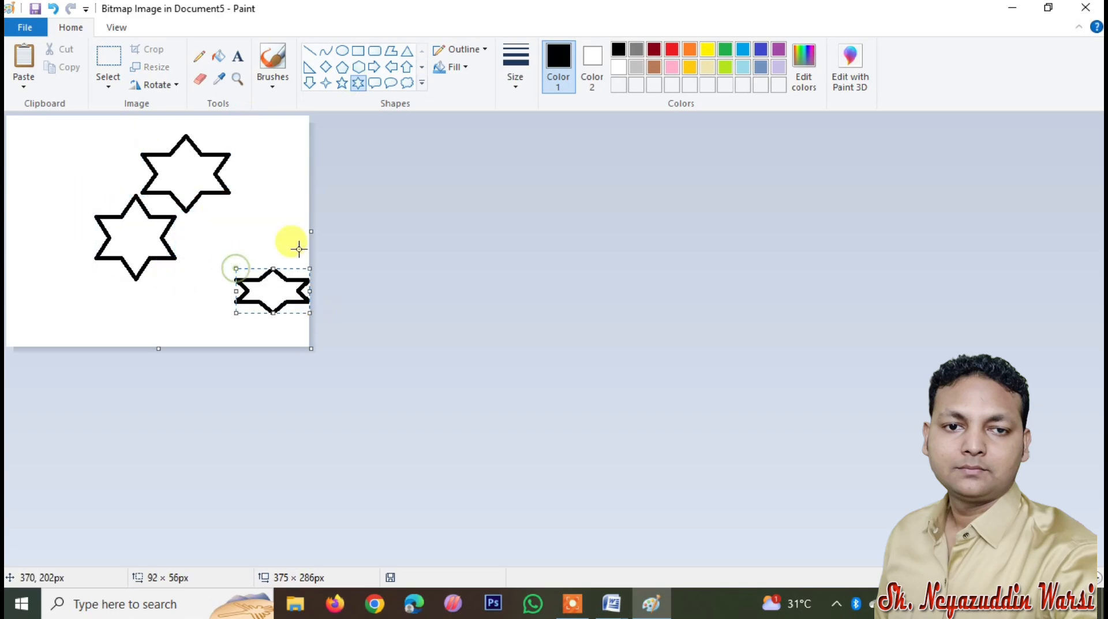
pyautogui.click(309, 82)
pyautogui.moveTo(35, 149); pyautogui.dragTo(117, 238)
pyautogui.moveTo(274, 165); pyautogui.dragTo(298, 229)
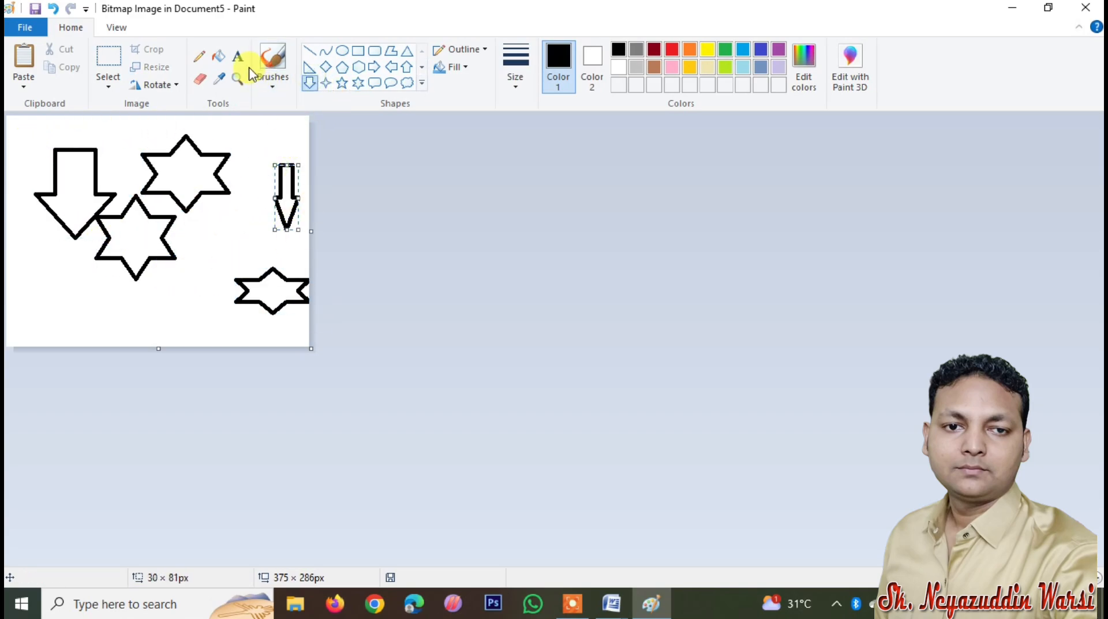
# Fill the uppermost star with black and the star diagonally below it with red.
pyautogui.click(220, 56)
pyautogui.click(186, 168)
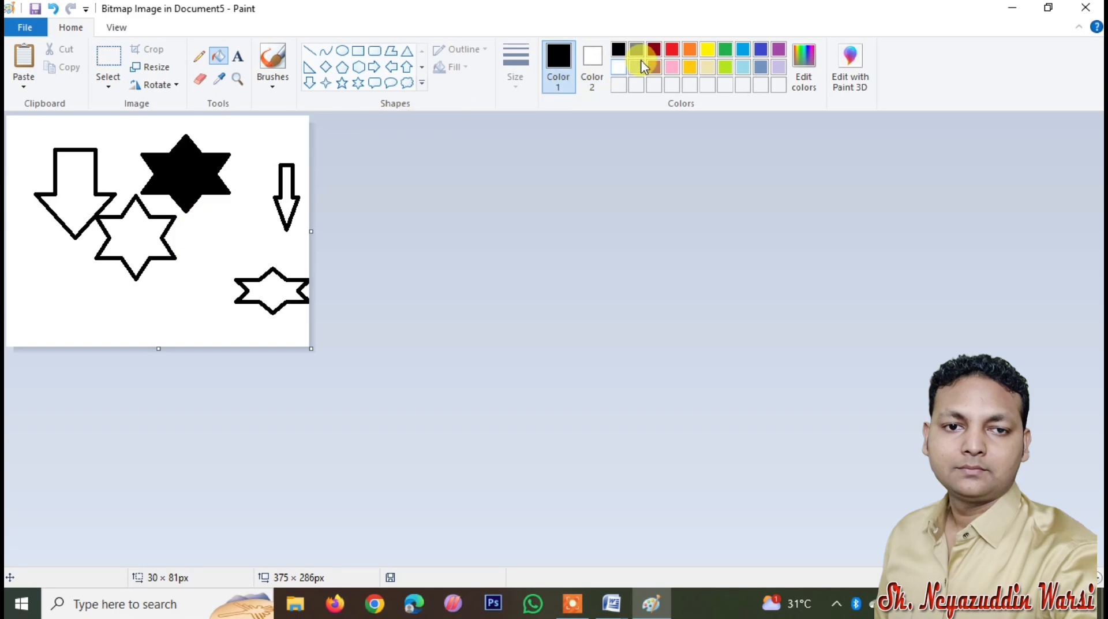
pyautogui.click(672, 50)
pyautogui.click(127, 237)
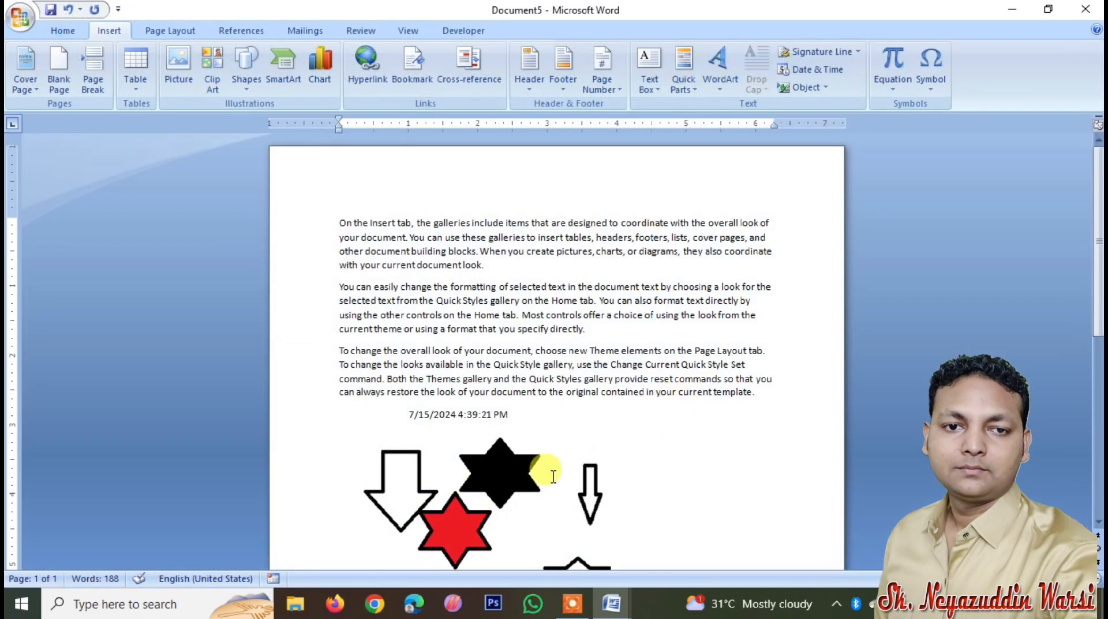
# View the built-in equations in Word and insert the ∑ symbol after the bitmap drawing.
pyautogui.scroll(-2, 602, 424)
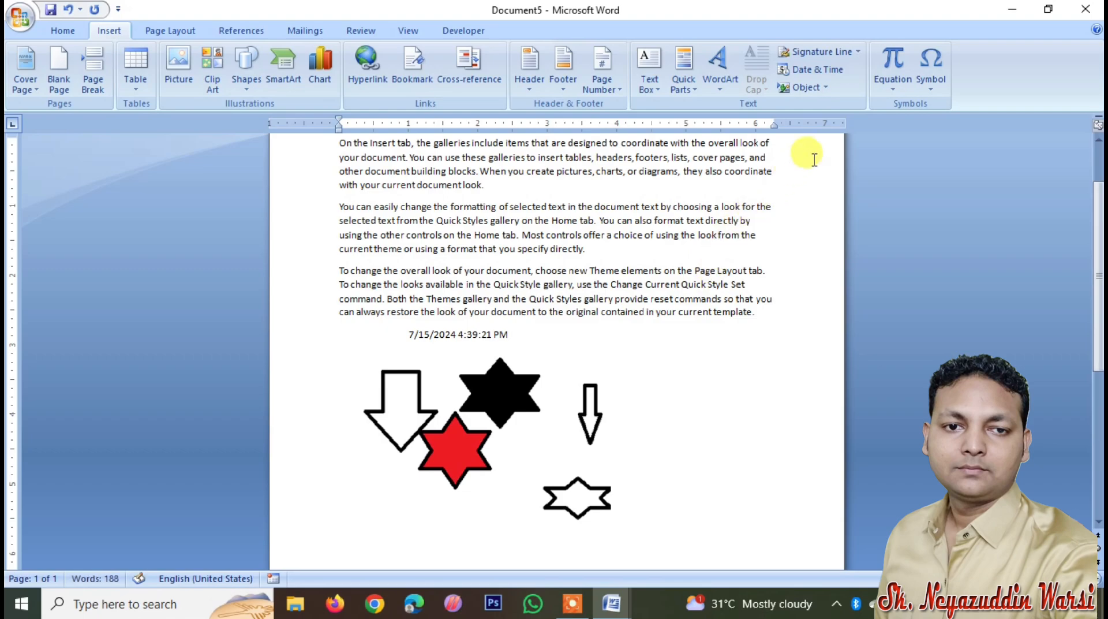
pyautogui.click(893, 93)
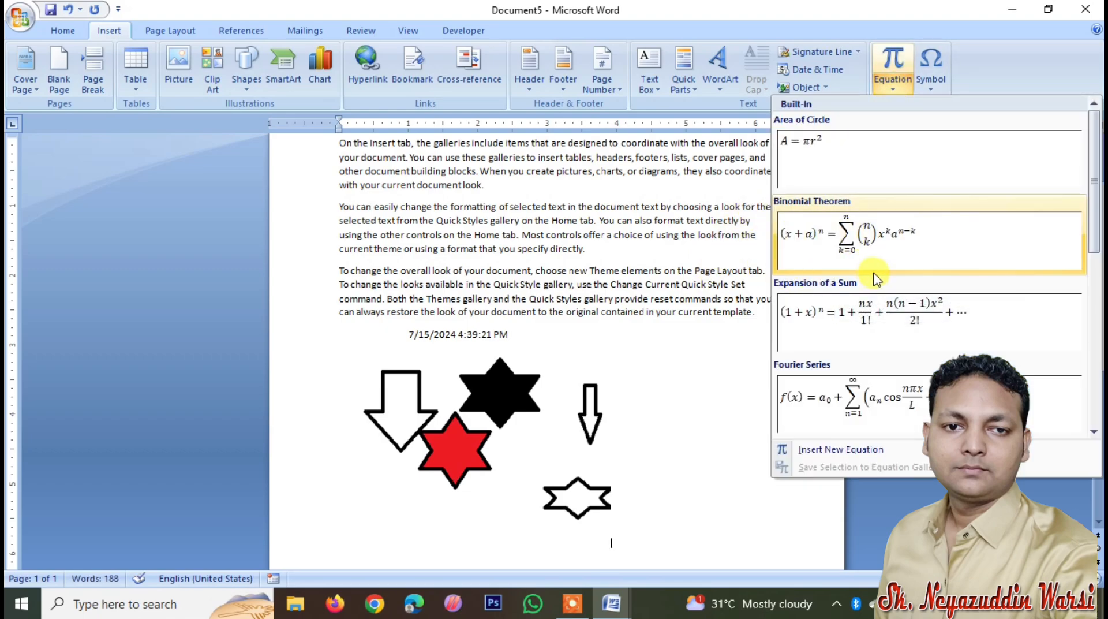
pyautogui.click(630, 359)
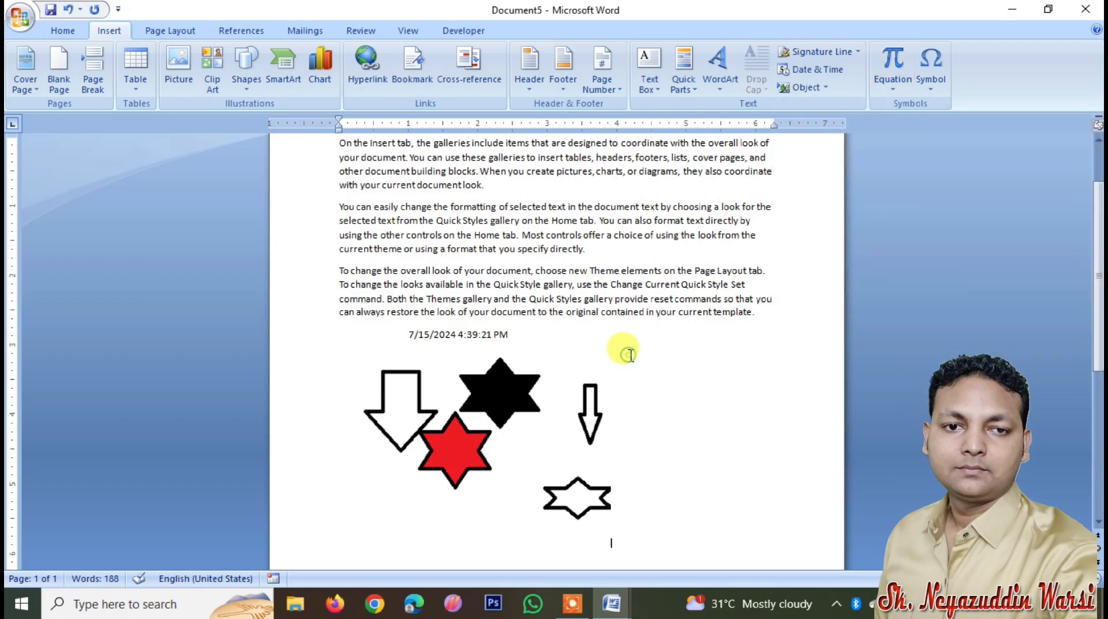
pyautogui.click(926, 77)
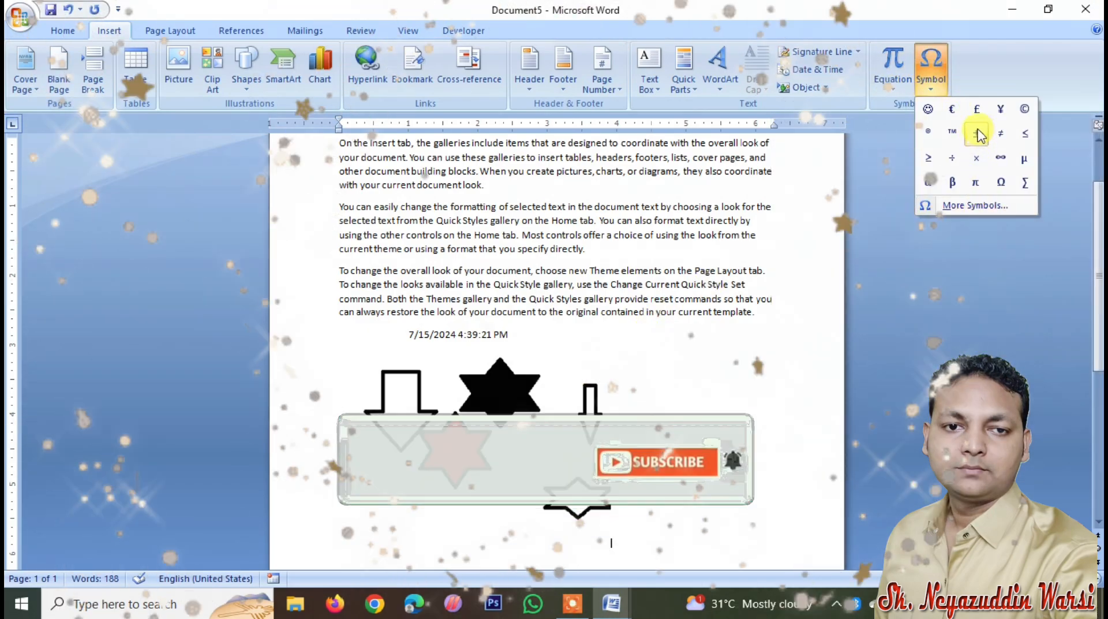
pyautogui.click(1025, 183)
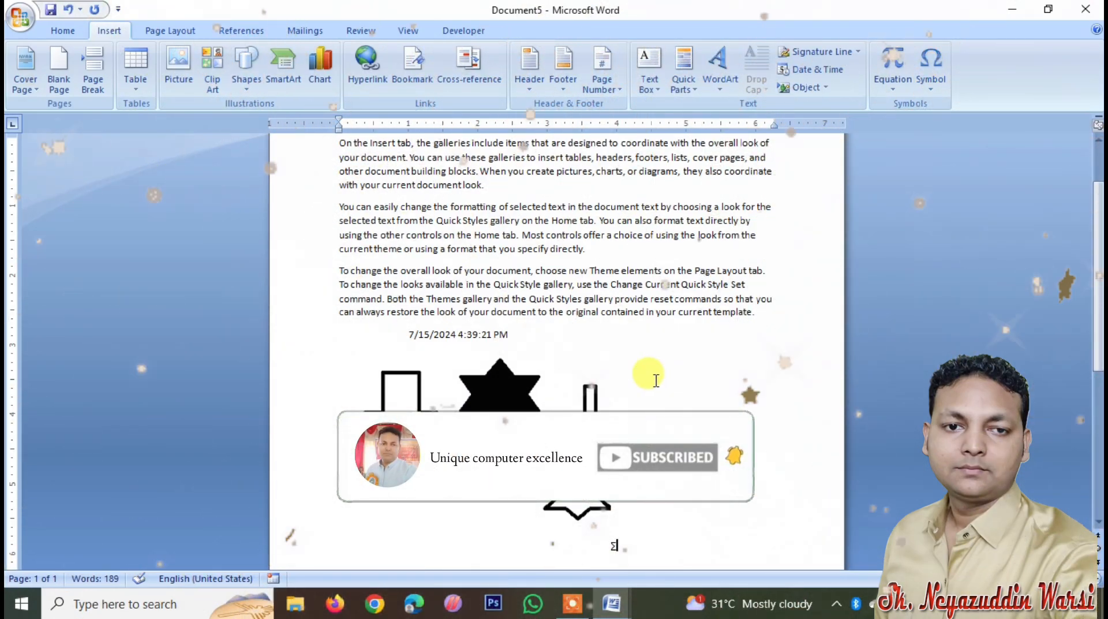